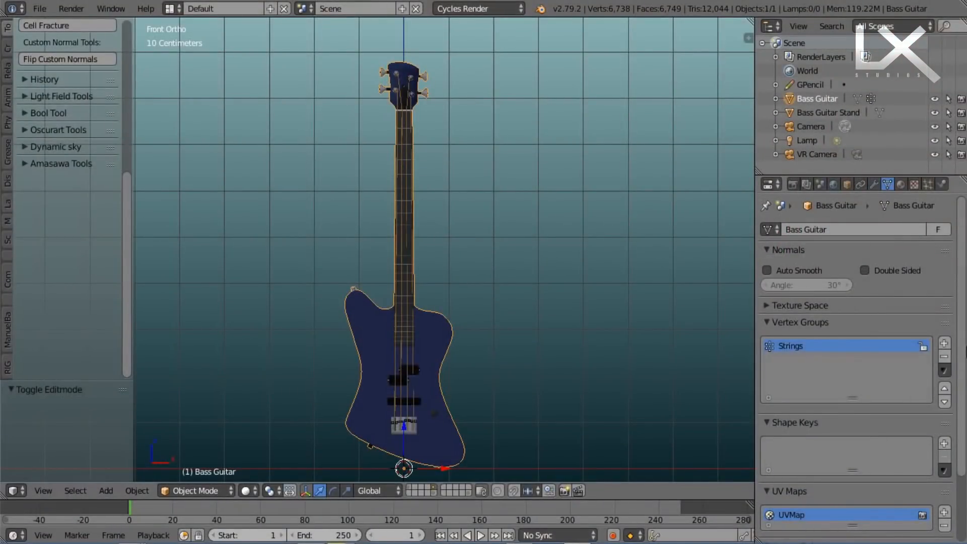
- Add four vertex groups named E, A, D and G to the bass guitar mesh
{"action": "left_click", "coordinate": [944, 343]}
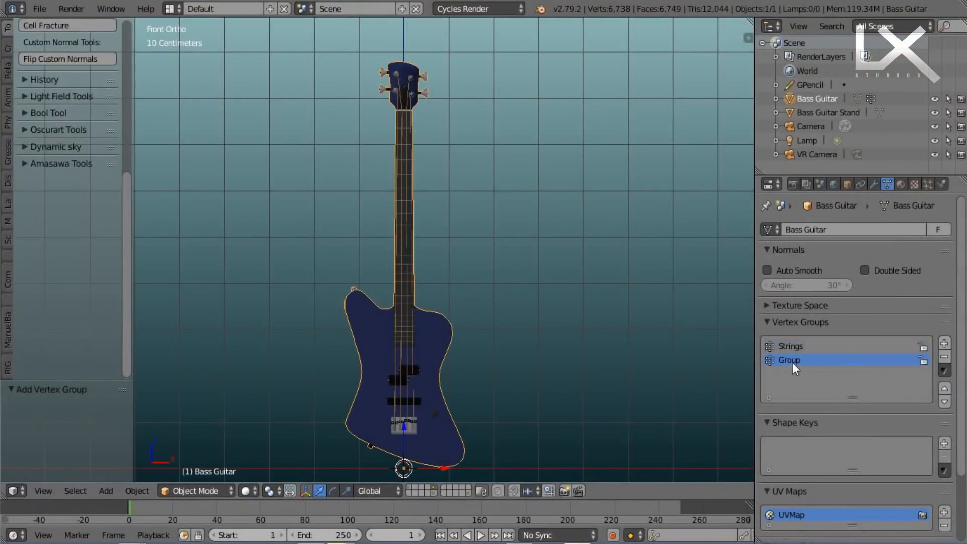
{"action": "double_click", "coordinate": [825, 358]}
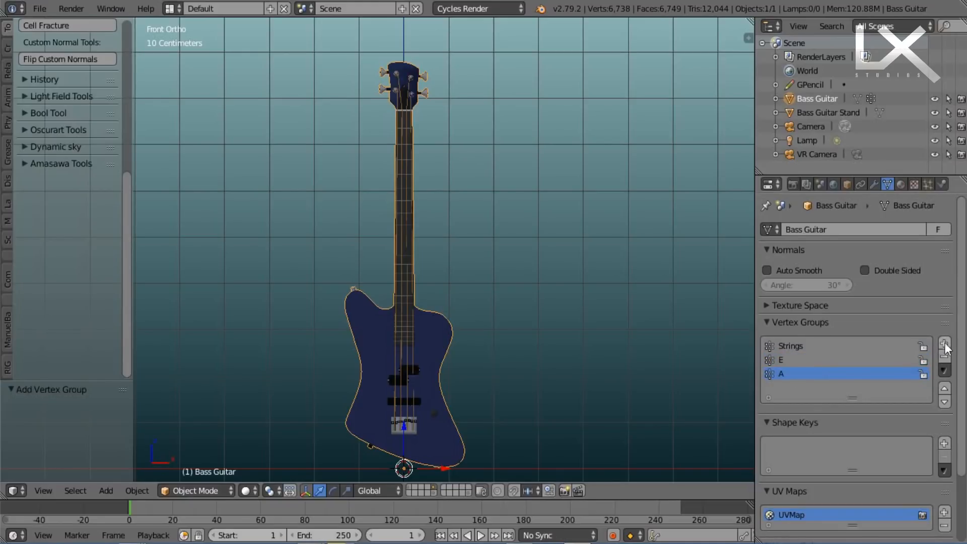
{"action": "left_click", "coordinate": [944, 343]}
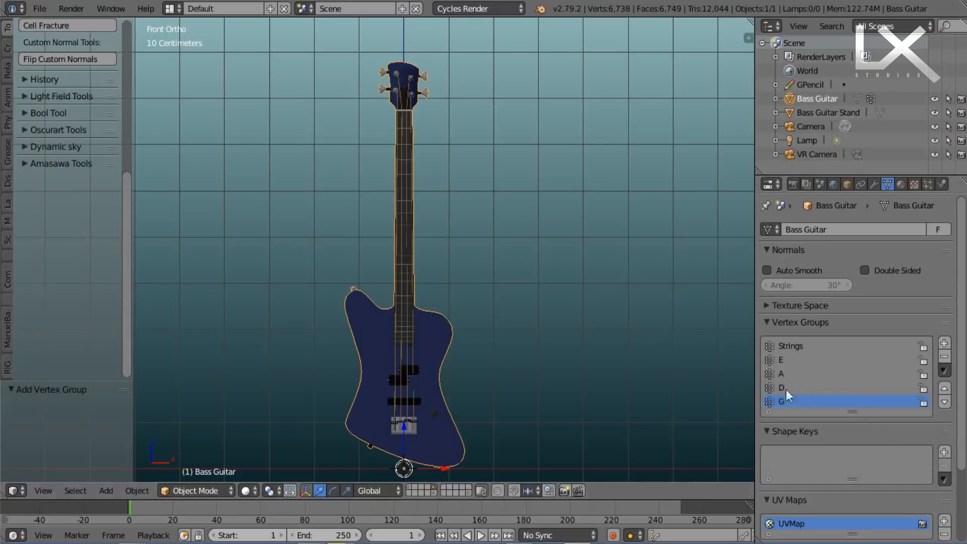
- Enter Edit Mode with everything deselected and select all linked geometry of the thickest, outermost string
{"action": "scroll", "coordinate": [439, 302], "scroll_direction": "up", "scroll_amount": 1}
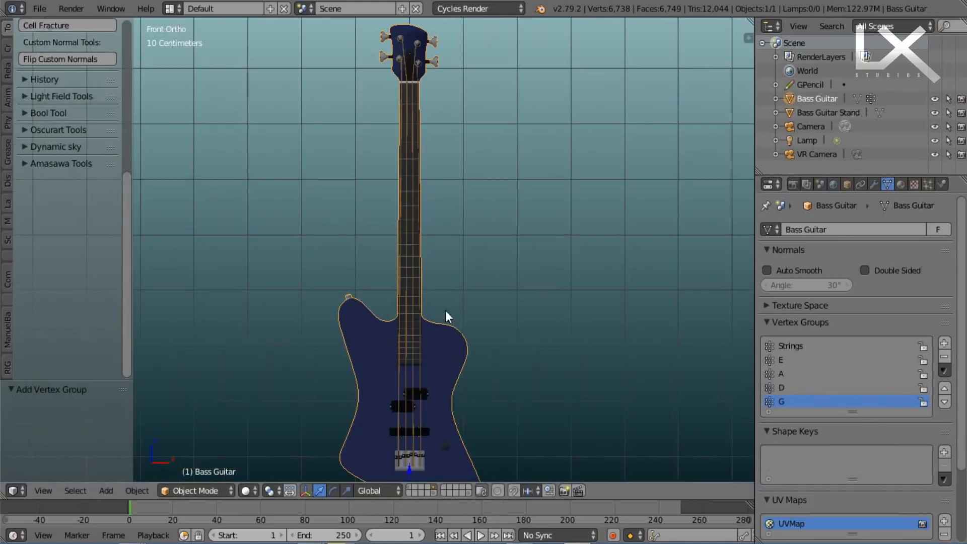
{"action": "left_click", "coordinate": [198, 493]}
{"action": "left_click", "coordinate": [192, 461]}
{"action": "key", "text": "a"}
{"action": "scroll", "coordinate": [377, 254], "scroll_direction": "up", "scroll_amount": 6}
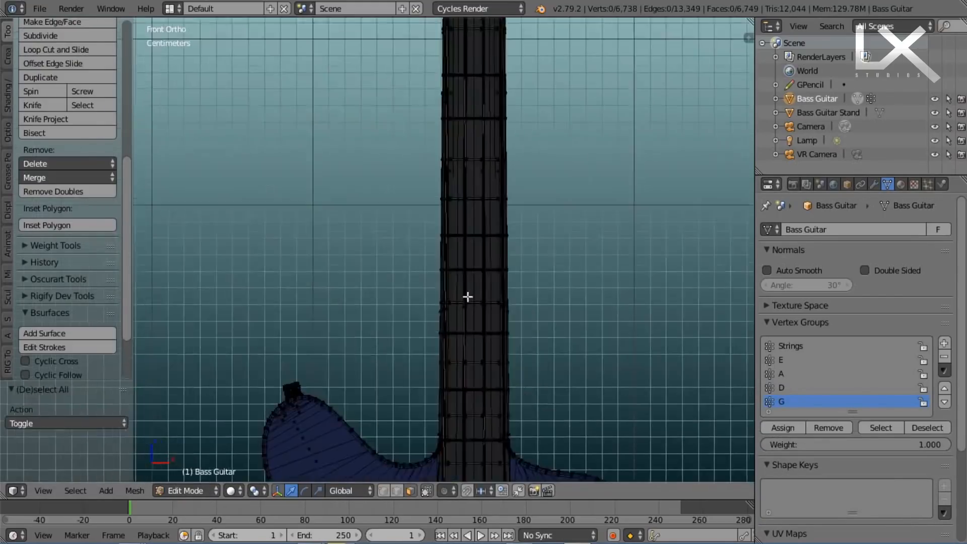
{"action": "middle_click_drag", "start_coordinate": [468, 297], "coordinate": [460, 367]}
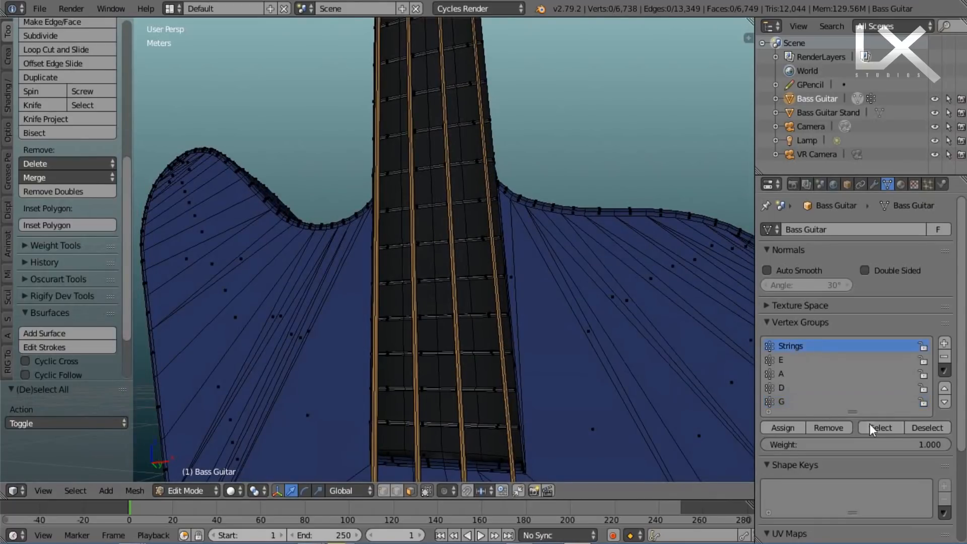
{"action": "key", "text": "l"}
- Deselect the short segments of the thickest string behind its bridge saddle
{"action": "scroll", "coordinate": [404, 399], "scroll_direction": "down", "scroll_amount": 5}
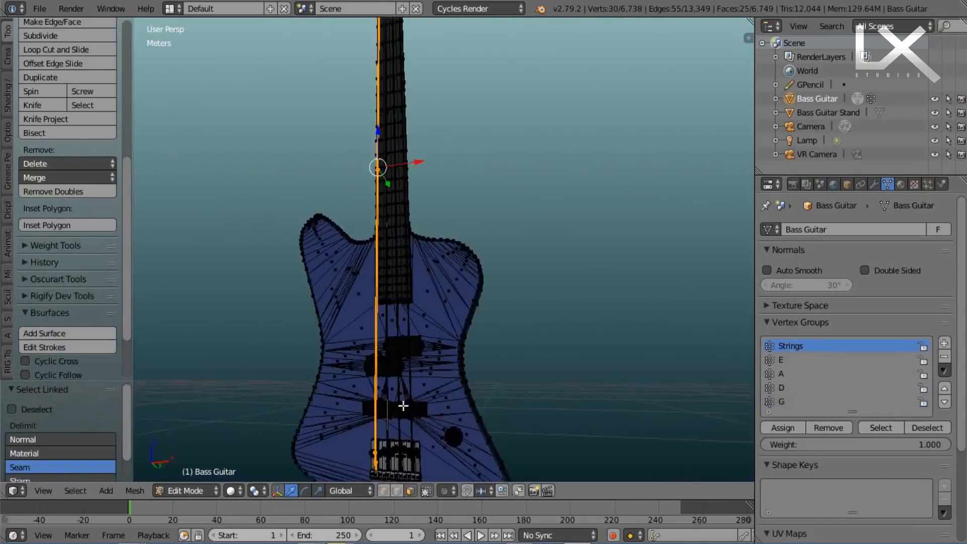
{"action": "scroll", "coordinate": [411, 315], "scroll_direction": "up", "scroll_amount": 6}
{"action": "middle_click_drag", "start_coordinate": [411, 329], "coordinate": [417, 411], "text": "shift"}
{"action": "scroll", "coordinate": [417, 411], "scroll_direction": "up", "scroll_amount": 4}
{"action": "right_click", "coordinate": [414, 426], "text": "alt+shift"}
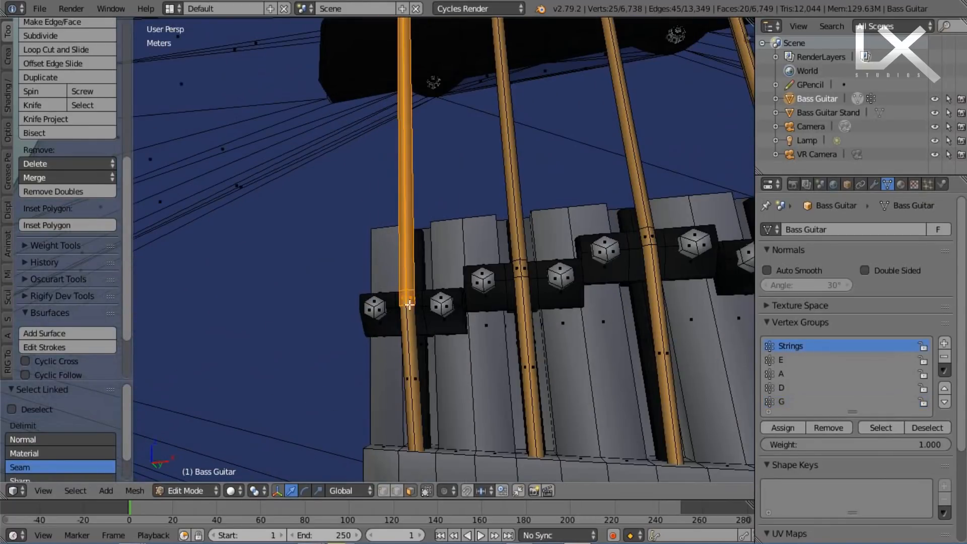
- Deselect the parts of the thickest string that lie beyond the nut on the headstock
{"action": "scroll", "coordinate": [430, 277], "scroll_direction": "down", "scroll_amount": 8}
{"action": "middle_click_drag", "start_coordinate": [433, 279], "coordinate": [482, 474], "text": "shift"}
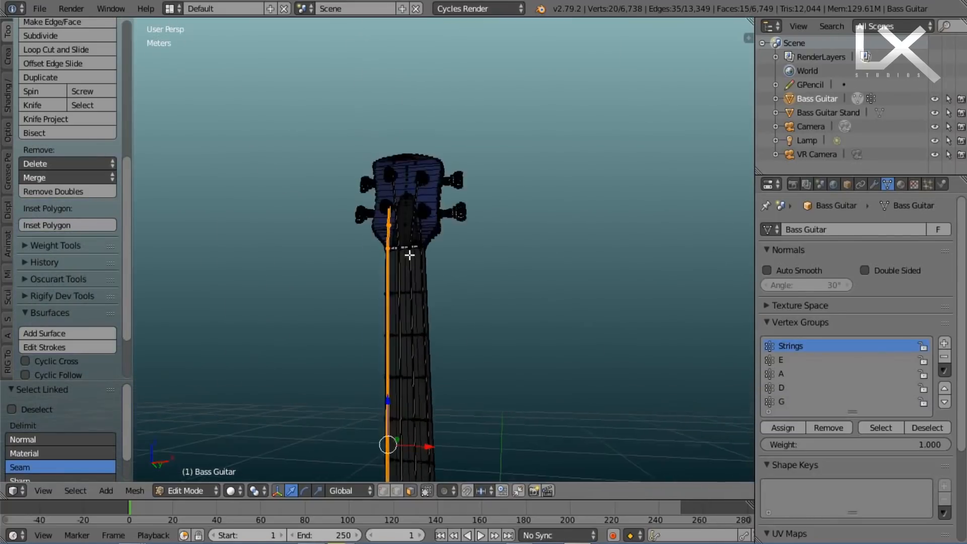
{"action": "scroll", "coordinate": [409, 232], "scroll_direction": "up", "scroll_amount": 5}
{"action": "scroll", "coordinate": [417, 180], "scroll_direction": "up", "scroll_amount": 2}
{"action": "scroll", "coordinate": [419, 237], "scroll_direction": "up", "scroll_amount": 2}
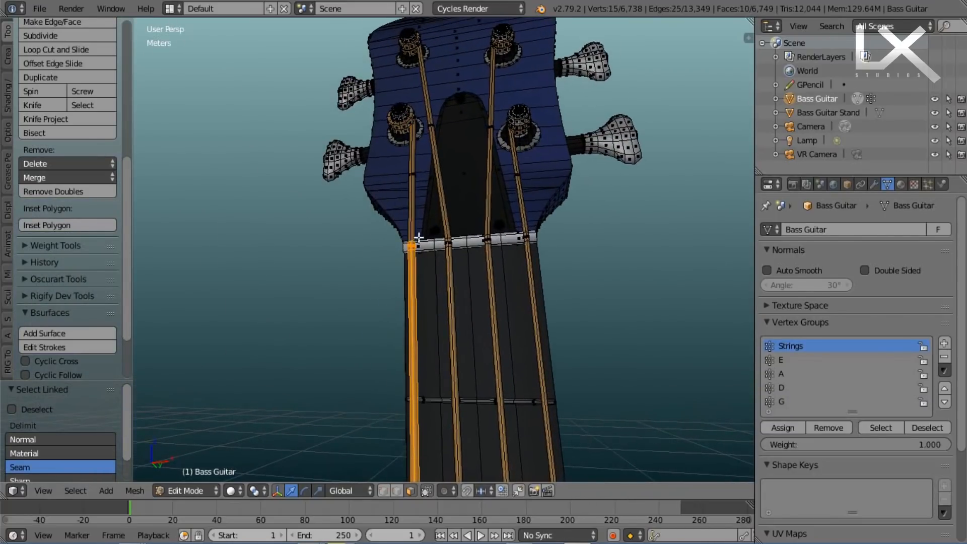
{"action": "middle_click_drag", "start_coordinate": [431, 250], "coordinate": [403, 262]}
{"action": "scroll", "coordinate": [462, 303], "scroll_direction": "down", "scroll_amount": 7}
{"action": "scroll", "coordinate": [393, 270], "scroll_direction": "up", "scroll_amount": 2}
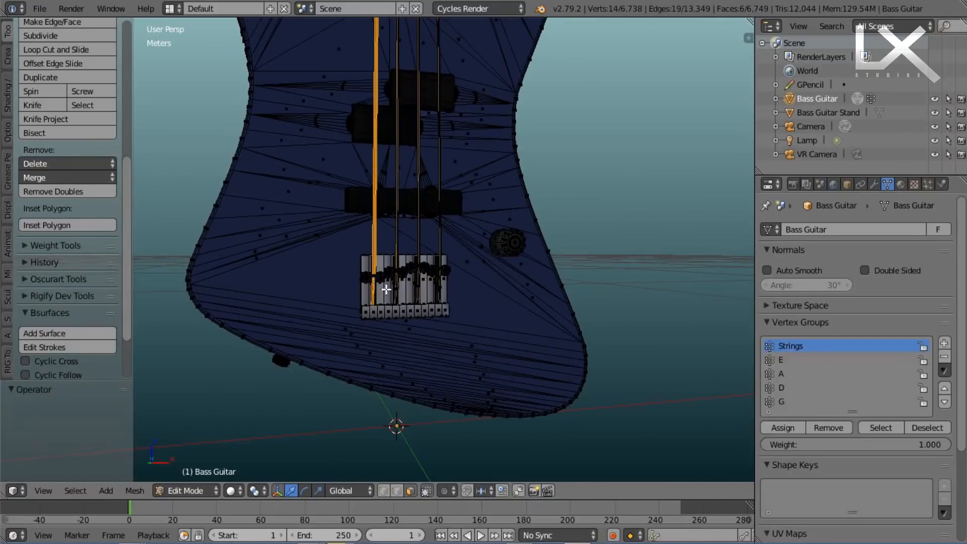
- Trim the thickest string's selection at the bridge so only the stretch between nut and saddle is selected
{"action": "scroll", "coordinate": [386, 290], "scroll_direction": "down", "scroll_amount": 2}
{"action": "middle_click_drag", "start_coordinate": [386, 290], "coordinate": [389, 423], "text": "shift"}
{"action": "scroll", "coordinate": [394, 282], "scroll_direction": "up", "scroll_amount": 5}
{"action": "middle_click_drag", "start_coordinate": [395, 283], "coordinate": [401, 60], "text": "shift"}
{"action": "scroll", "coordinate": [363, 162], "scroll_direction": "up", "scroll_amount": 7}
{"action": "right_click", "coordinate": [363, 163], "text": "shift"}
- Assign the selected string section to vertex group E and test the group by deselecting and reselecting it
{"action": "middle_click_drag", "start_coordinate": [374, 146], "coordinate": [439, 247], "text": "shift"}
{"action": "scroll", "coordinate": [438, 247], "scroll_direction": "down", "scroll_amount": 7}
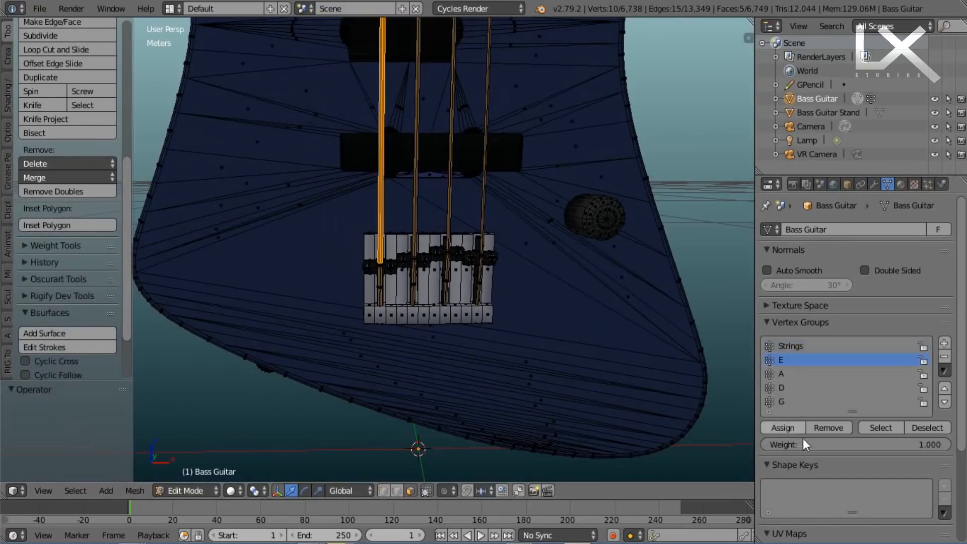
{"action": "left_click", "coordinate": [934, 427]}
{"action": "left_click", "coordinate": [884, 428]}
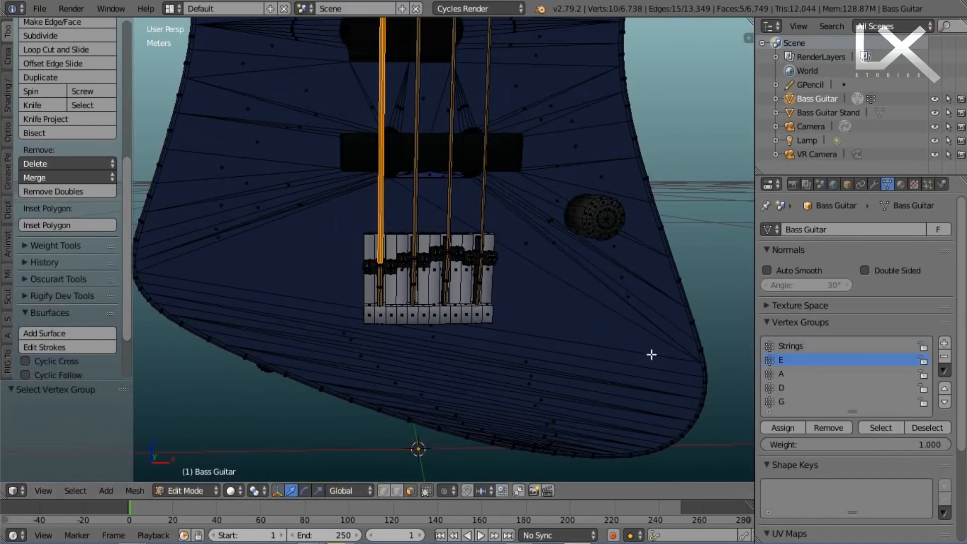
- Select the second string's section between nut and bridge saddle, assign it to vertex group A, and deselect the group
{"action": "key", "text": "a"}
{"action": "right_click", "coordinate": [415, 208], "text": "alt"}
{"action": "scroll", "coordinate": [418, 238], "scroll_direction": "up", "scroll_amount": 3}
{"action": "middle_click_drag", "start_coordinate": [419, 238], "coordinate": [450, 132], "text": "shift"}
{"action": "scroll", "coordinate": [450, 132], "scroll_direction": "down", "scroll_amount": 5}
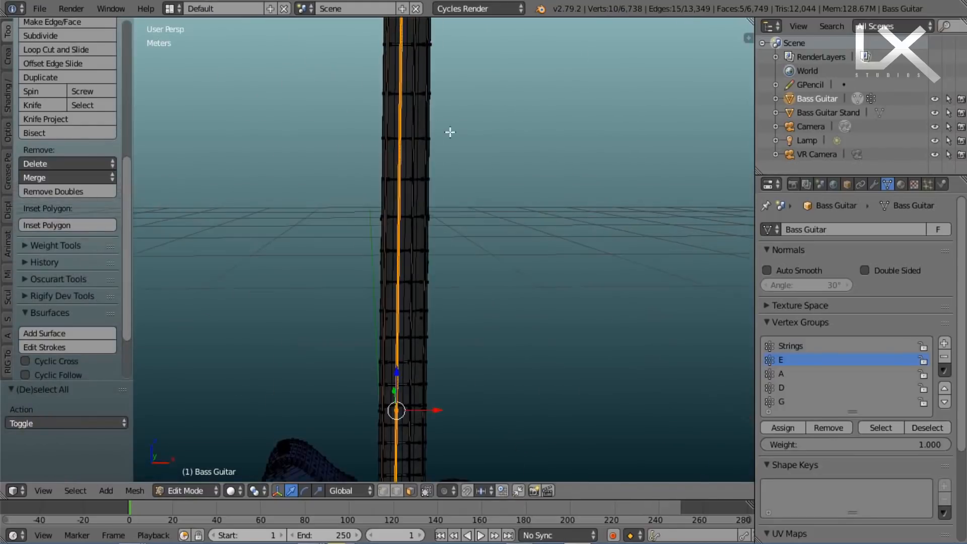
{"action": "middle_click_drag", "start_coordinate": [451, 32], "coordinate": [457, 238], "text": "shift"}
{"action": "scroll", "coordinate": [438, 208], "scroll_direction": "up", "scroll_amount": 5}
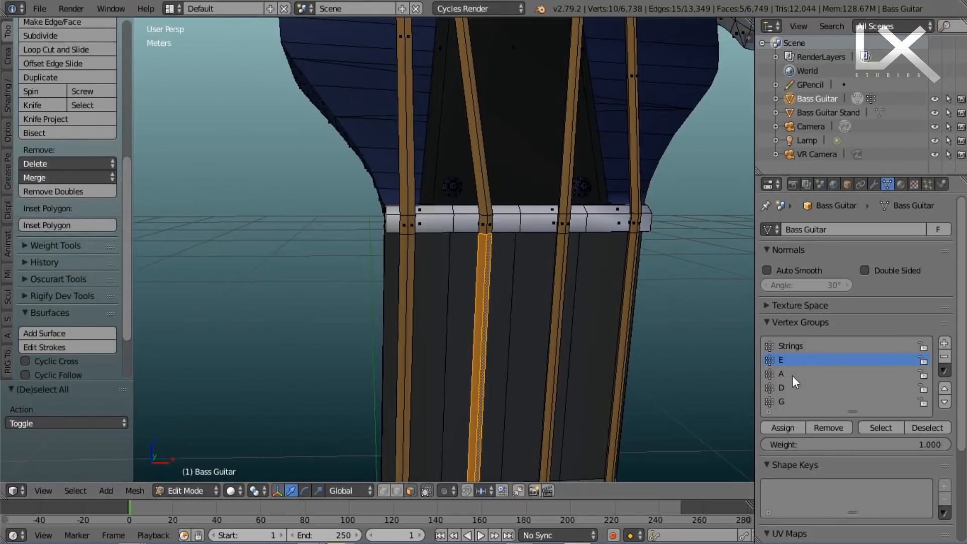
{"action": "left_click", "coordinate": [927, 427]}
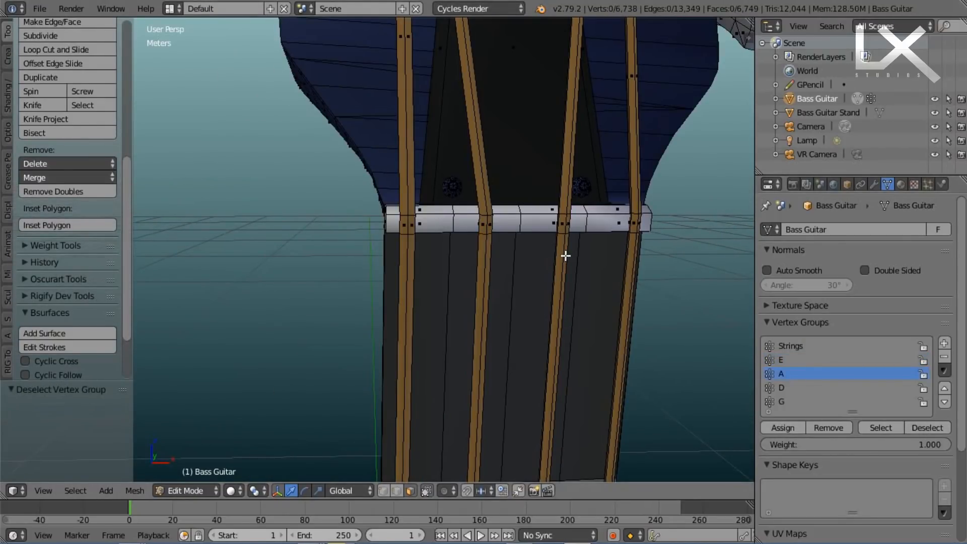
- Select the third string's section between nut and bridge saddle, assign it to vertex group D, and deselect the group
{"action": "right_click", "coordinate": [566, 255], "text": "alt"}
{"action": "scroll", "coordinate": [565, 257], "scroll_direction": "down", "scroll_amount": 5}
{"action": "middle_click_drag", "start_coordinate": [566, 257], "coordinate": [529, 434], "text": "shift"}
{"action": "scroll", "coordinate": [520, 406], "scroll_direction": "up", "scroll_amount": 3}
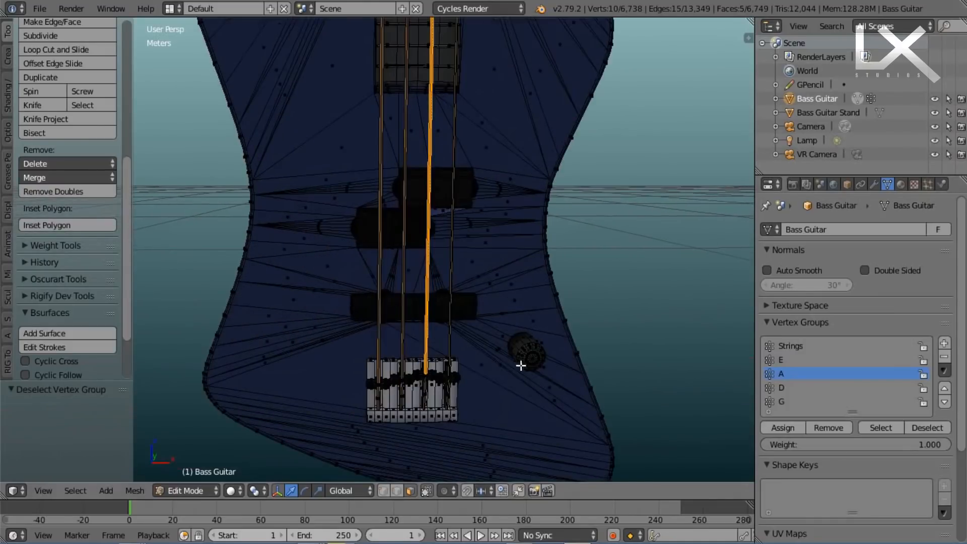
{"action": "left_click", "coordinate": [786, 428]}
{"action": "left_click", "coordinate": [911, 429]}
- Select the fourth string's section between nut and bridge saddle, assign it to vertex group G, and deselect the group
{"action": "scroll", "coordinate": [559, 264], "scroll_direction": "up", "scroll_amount": 4}
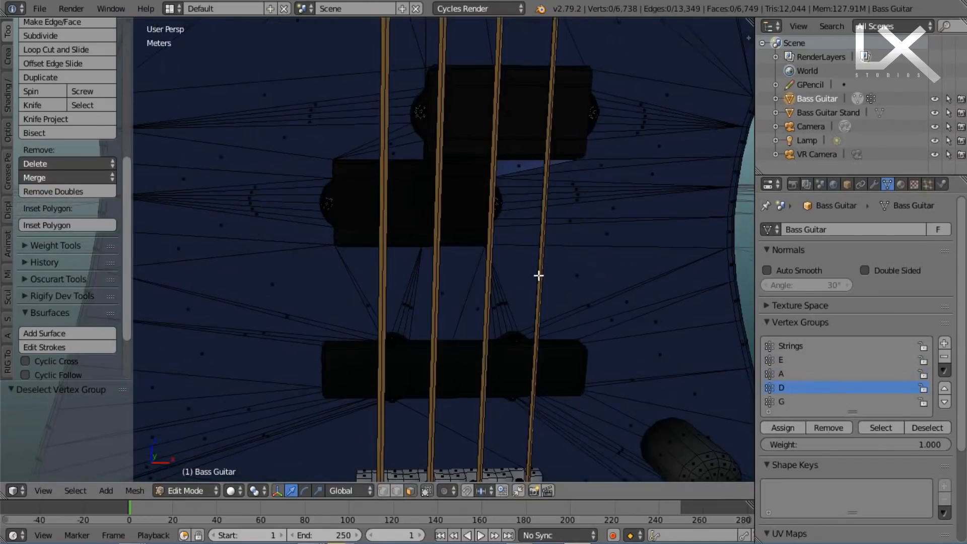
{"action": "right_click", "coordinate": [539, 276], "text": "alt"}
{"action": "scroll", "coordinate": [540, 276], "scroll_direction": "down", "scroll_amount": 3}
{"action": "middle_click_drag", "start_coordinate": [540, 276], "coordinate": [475, 454], "text": "shift"}
{"action": "middle_click_drag", "start_coordinate": [522, 149], "coordinate": [515, 450], "text": "shift"}
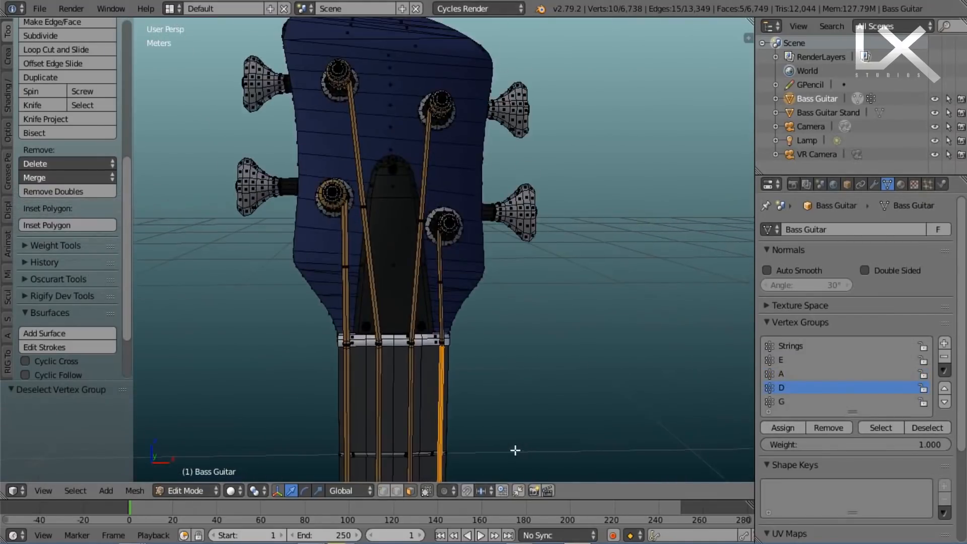
{"action": "left_click", "coordinate": [791, 428]}
{"action": "left_click", "coordinate": [917, 428]}
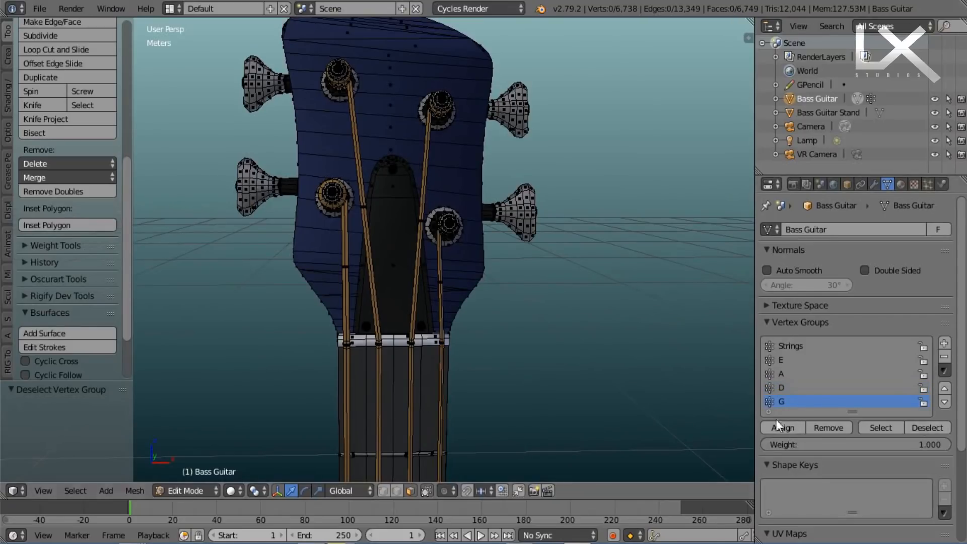
- Return the bass guitar to Object Mode and save the file over the existing one
{"action": "scroll", "coordinate": [422, 288], "scroll_direction": "down", "scroll_amount": 7}
{"action": "middle_click_drag", "start_coordinate": [419, 335], "coordinate": [417, 287]}
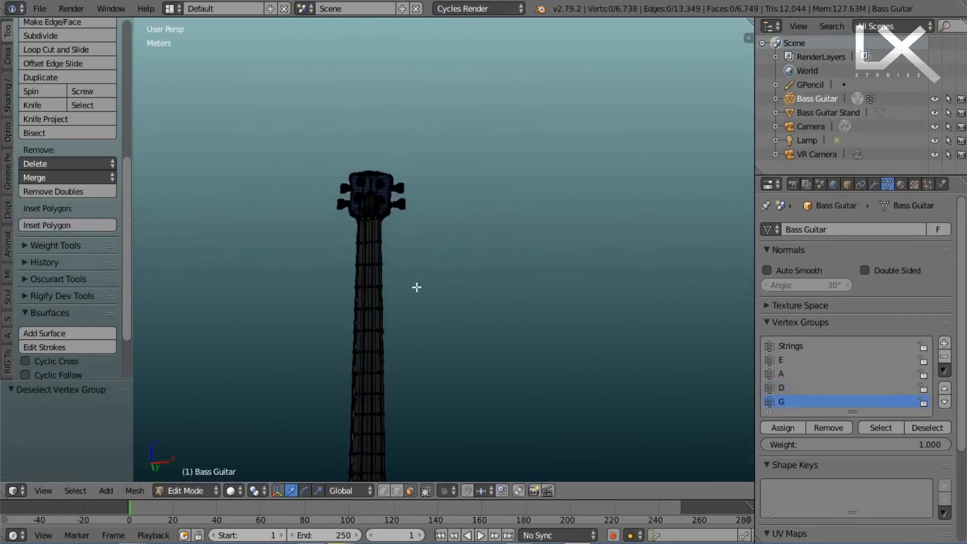
{"action": "middle_click_drag", "start_coordinate": [416, 423], "coordinate": [456, 206], "text": "shift"}
{"action": "scroll", "coordinate": [455, 206], "scroll_direction": "down", "scroll_amount": 5}
{"action": "scroll", "coordinate": [445, 265], "scroll_direction": "up", "scroll_amount": 1}
{"action": "left_click", "coordinate": [207, 490]}
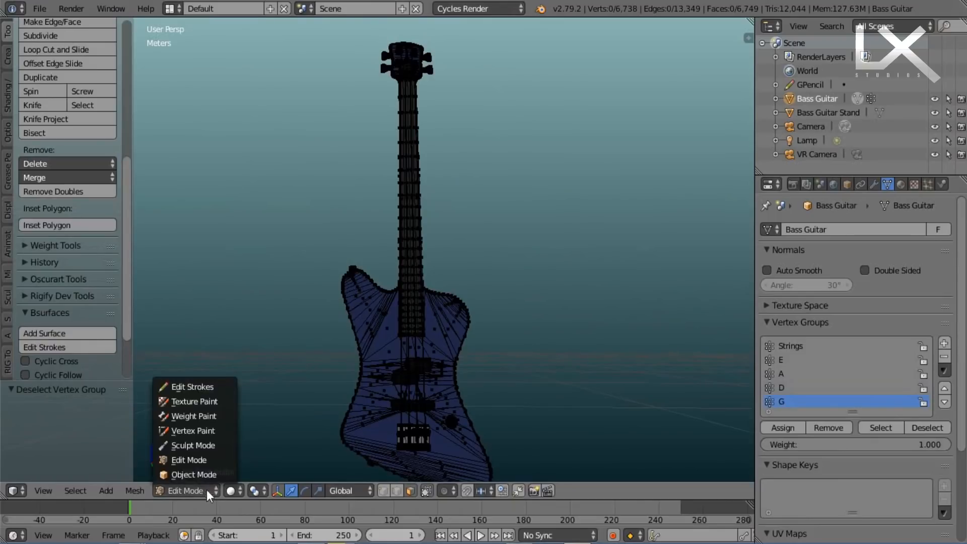
{"action": "left_click", "coordinate": [218, 474]}
{"action": "key", "text": "ctrl+s"}
{"action": "left_click", "coordinate": [549, 275]}
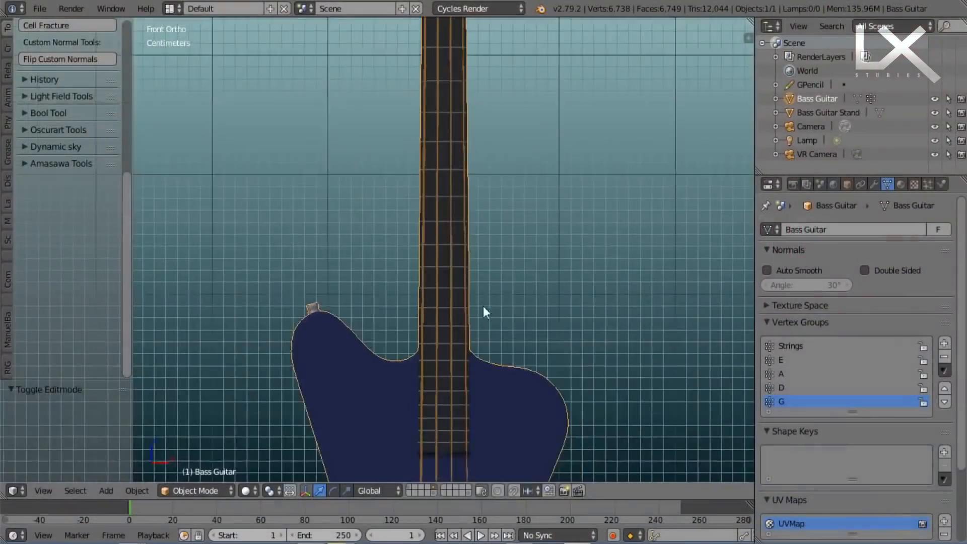
- Add a Wave modifier to the bass guitar and rename it E
{"action": "left_click", "coordinate": [875, 184]}
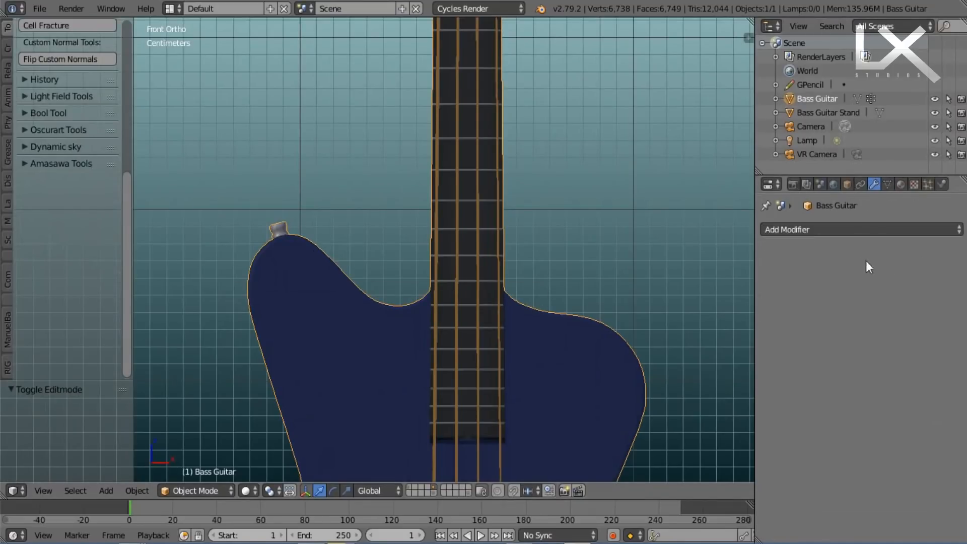
{"action": "left_click", "coordinate": [841, 229]}
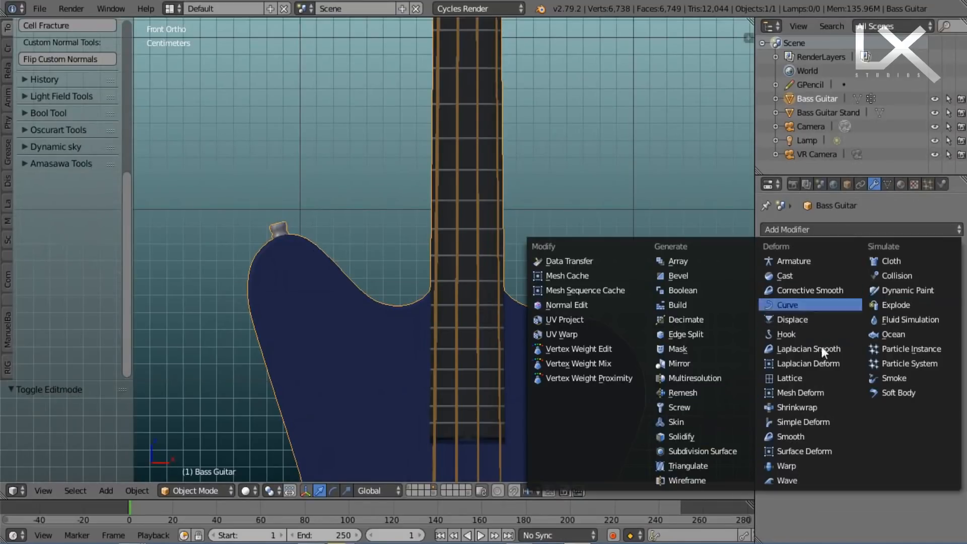
{"action": "left_click", "coordinate": [794, 478]}
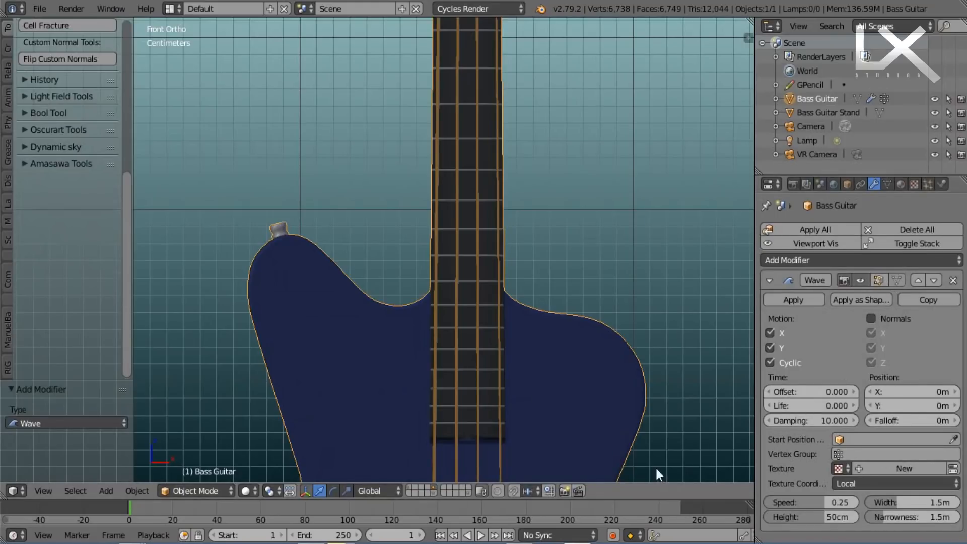
{"action": "left_click", "coordinate": [851, 450]}
{"action": "left_click", "coordinate": [768, 280]}
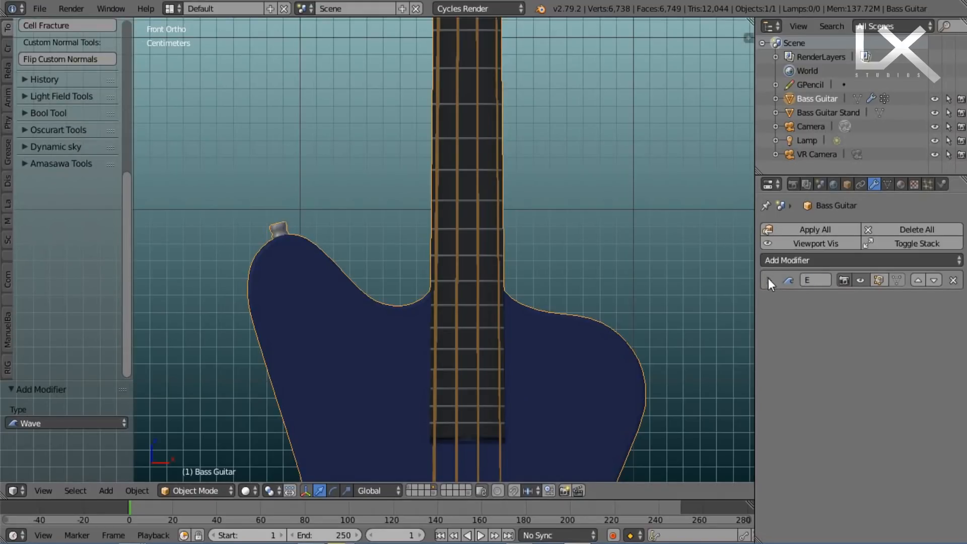
{"action": "left_click", "coordinate": [769, 280]}
- Play the animation and restrict the Wave modifier to vertex group E
{"action": "left_click", "coordinate": [481, 535]}
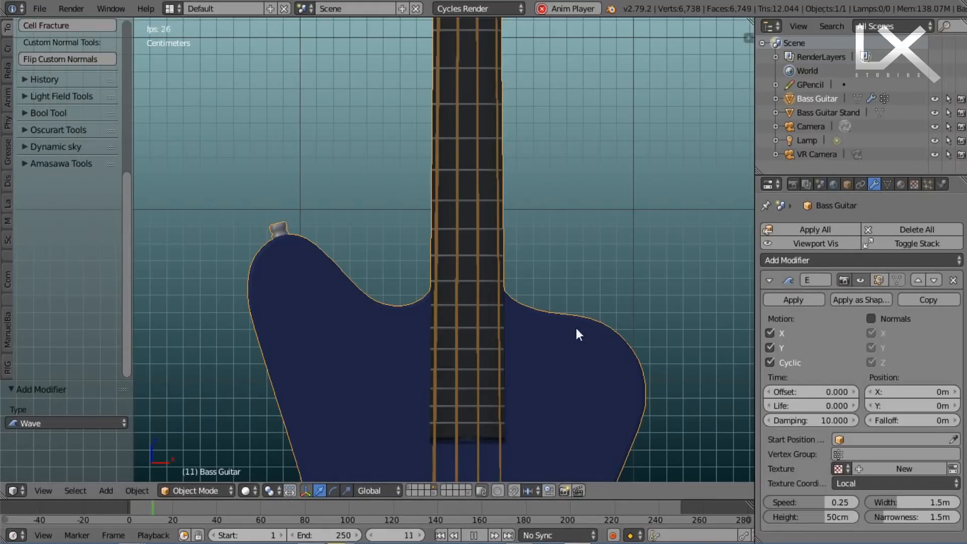
{"action": "scroll", "coordinate": [568, 352], "scroll_direction": "up", "scroll_amount": 3}
{"action": "left_click", "coordinate": [856, 453]}
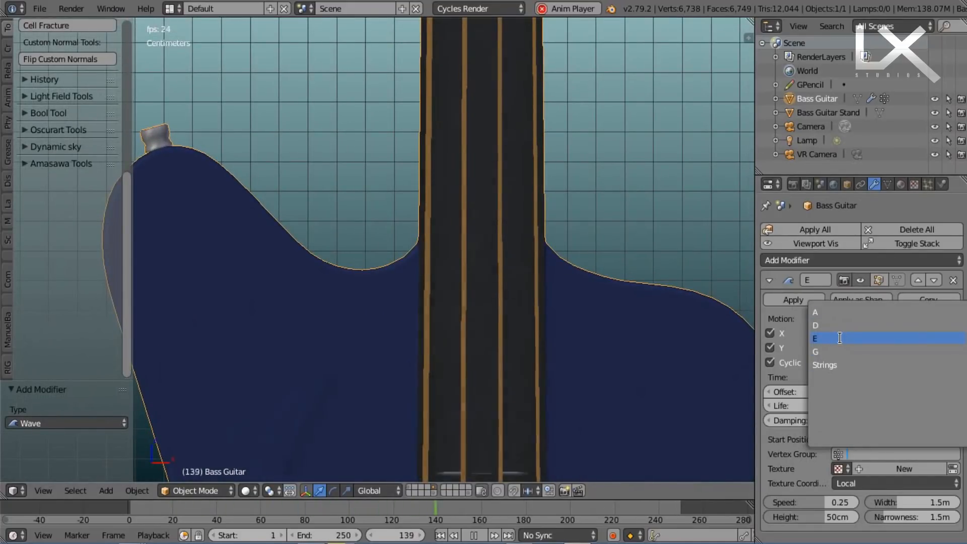
{"action": "left_click", "coordinate": [840, 338]}
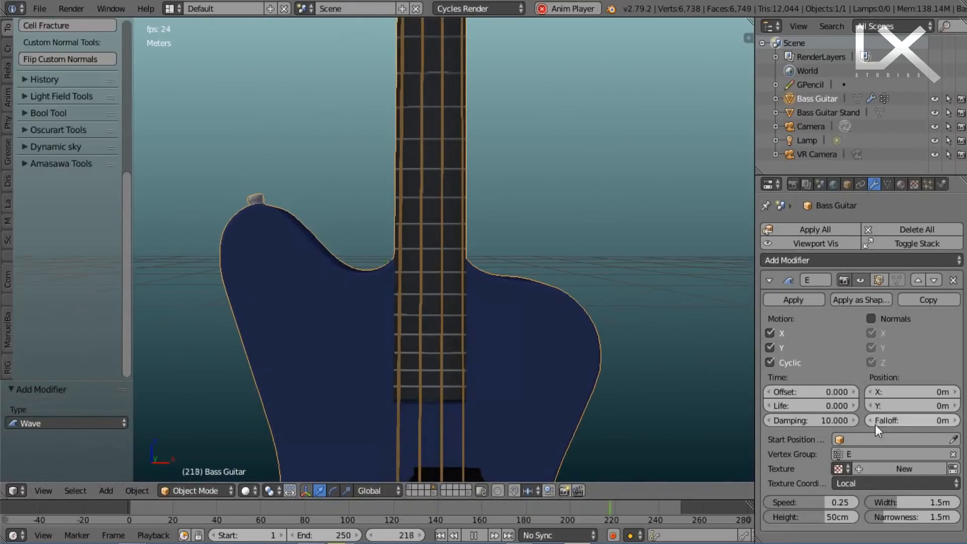
- Enable Normals on the Wave modifier with X and Y active and Z off, and inspect the string's motion
{"action": "left_click", "coordinate": [881, 319]}
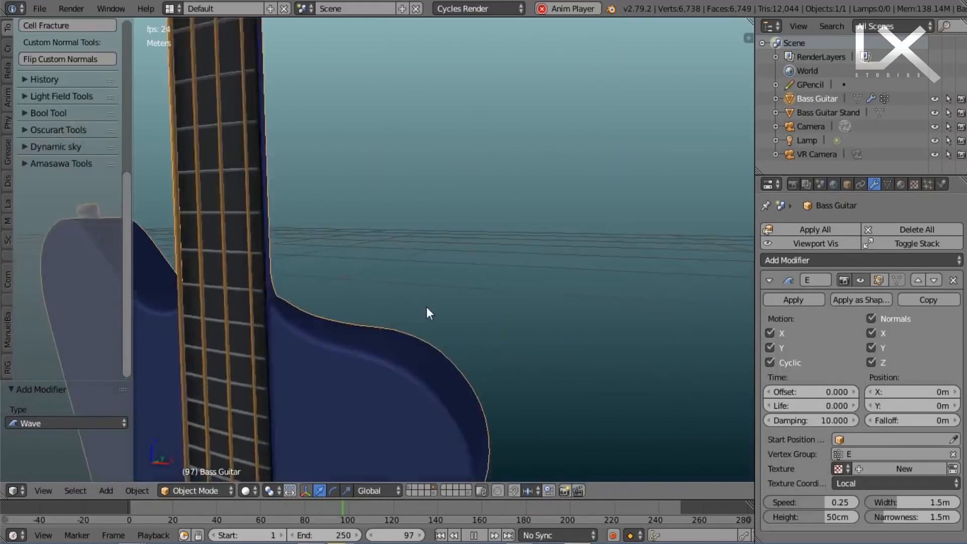
{"action": "key", "text": "KP_1"}
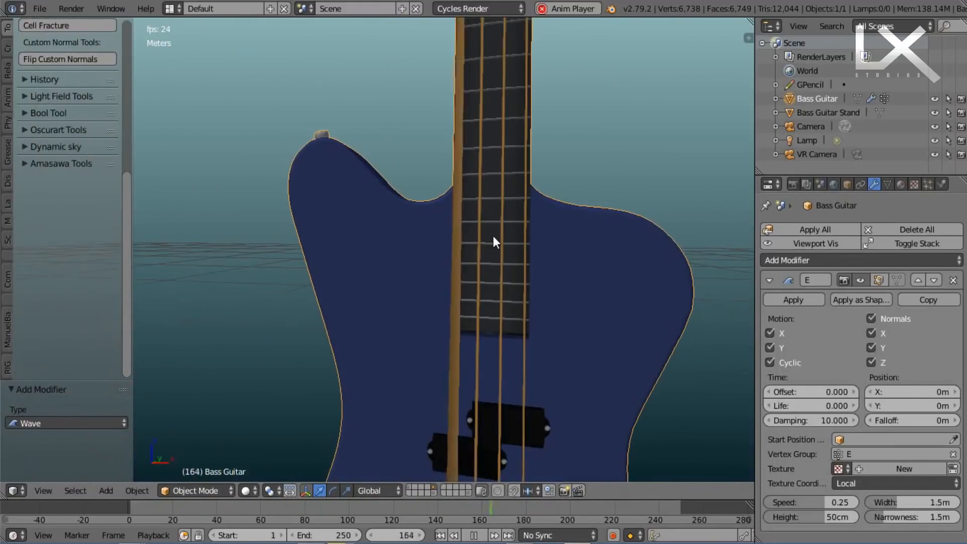
{"action": "scroll", "coordinate": [522, 228], "scroll_direction": "up", "scroll_amount": 3}
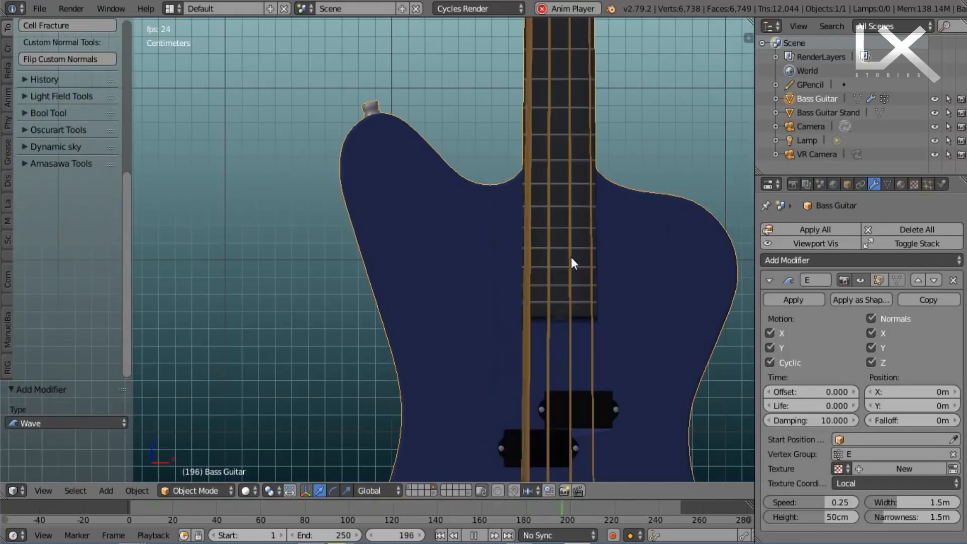
{"action": "left_click", "coordinate": [871, 333]}
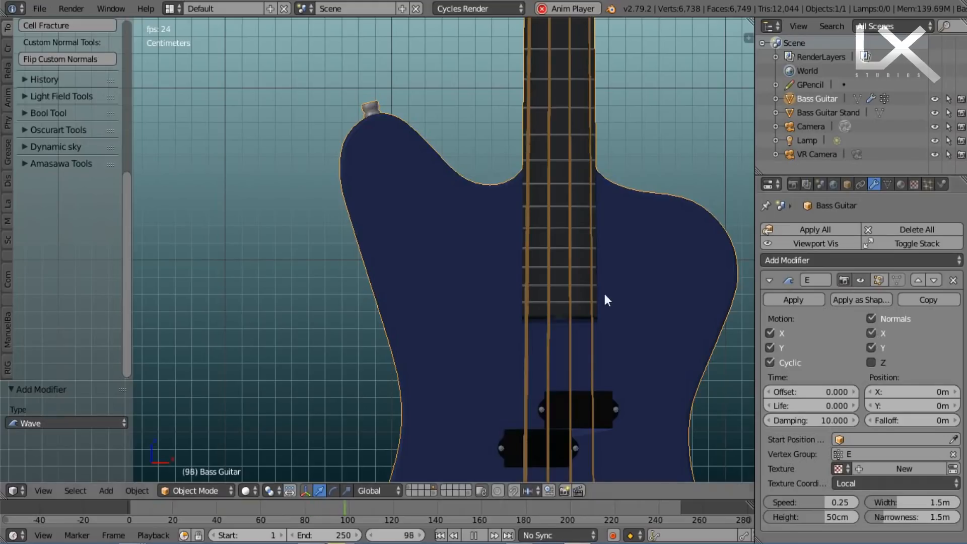
{"action": "middle_click_drag", "start_coordinate": [530, 283], "coordinate": [404, 300]}
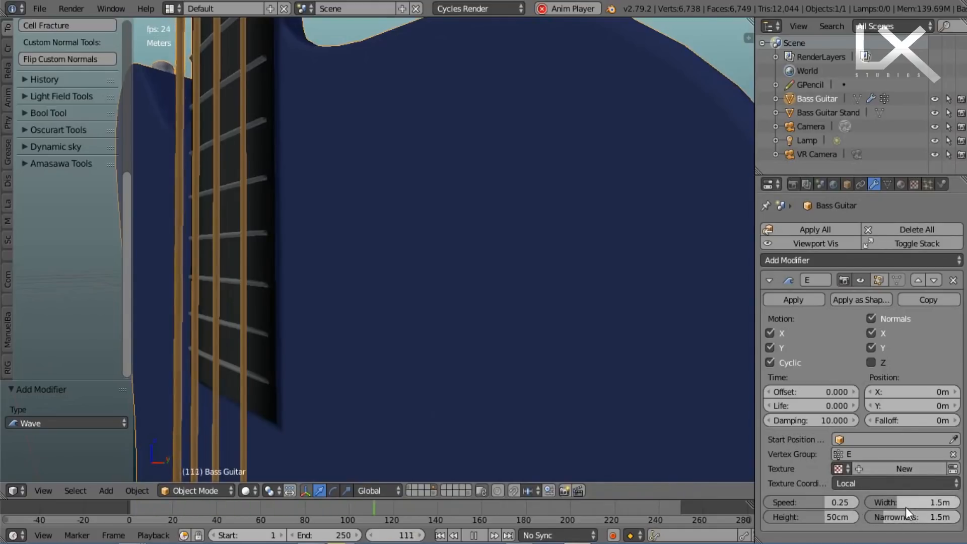
- Set the E Wave modifier's speed to 1.00 and inspect the string's motion from the front
{"action": "left_click_drag", "start_coordinate": [823, 503], "coordinate": [858, 503]}
{"action": "scroll", "coordinate": [361, 270], "scroll_direction": "down", "scroll_amount": 3}
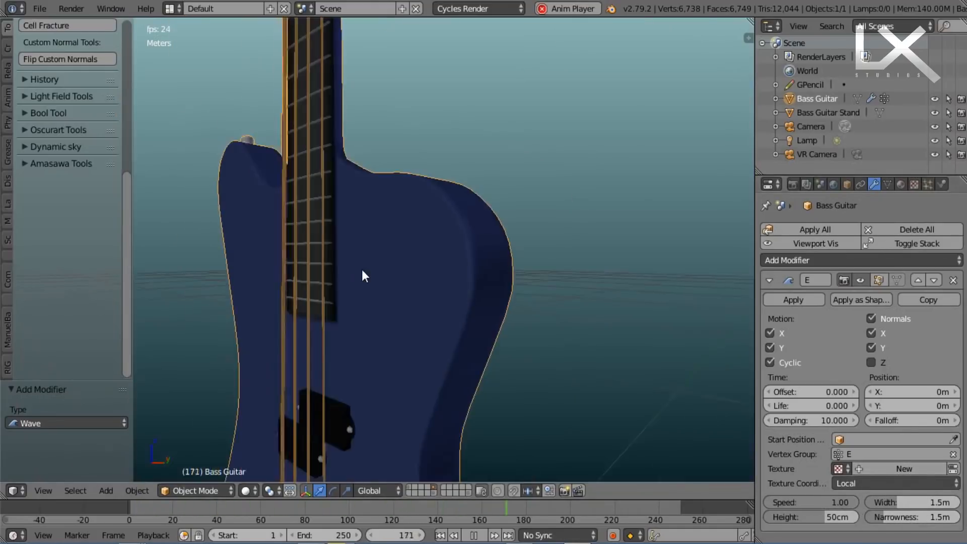
{"action": "scroll", "coordinate": [361, 270], "scroll_direction": "down", "scroll_amount": 2}
{"action": "key", "text": "KP_1"}
{"action": "scroll", "coordinate": [537, 252], "scroll_direction": "up", "scroll_amount": 4}
{"action": "scroll", "coordinate": [614, 239], "scroll_direction": "up", "scroll_amount": 1}
{"action": "middle_click_drag", "start_coordinate": [614, 239], "coordinate": [482, 192], "text": "shift"}
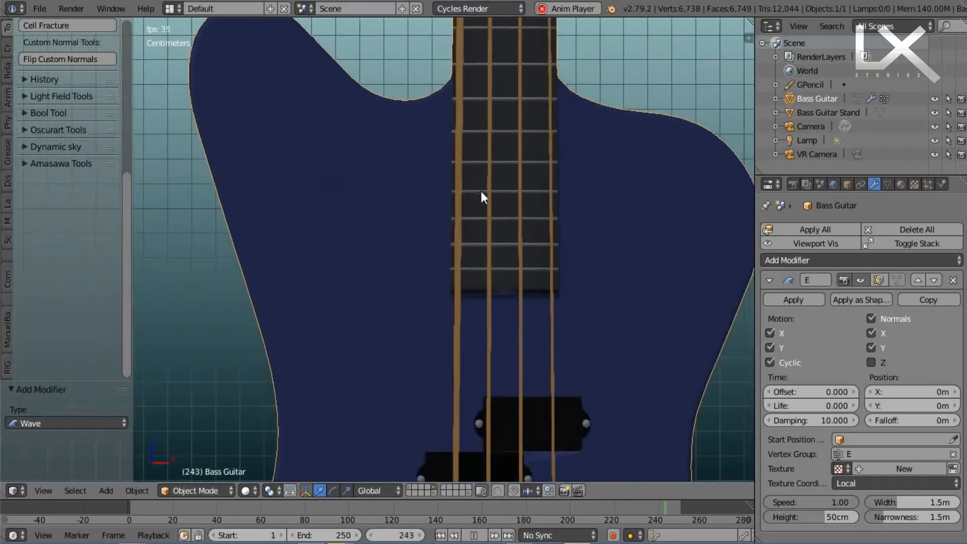
{"action": "scroll", "coordinate": [481, 191], "scroll_direction": "up", "scroll_amount": 2}
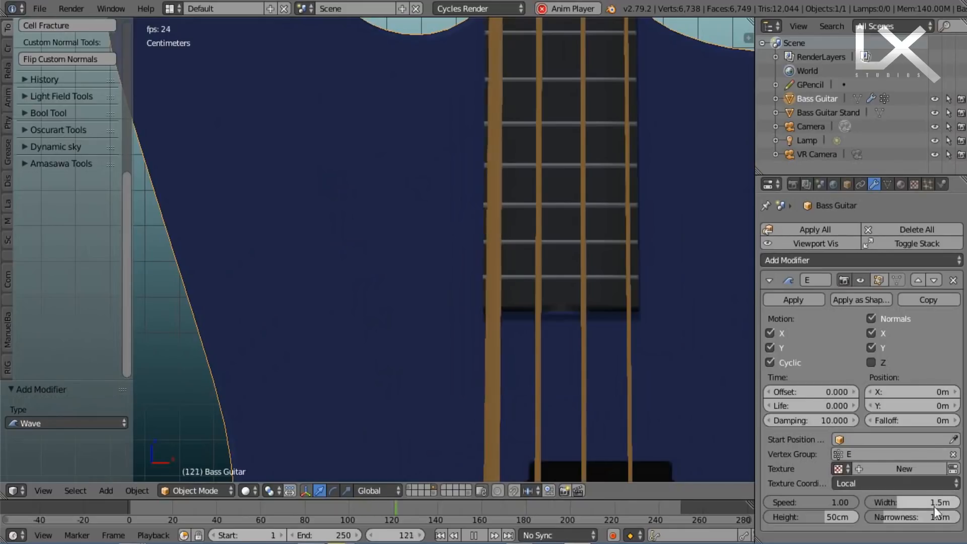
- Try several widths for the E Wave modifier and set the width to 1 m
{"action": "left_click_drag", "start_coordinate": [933, 502], "coordinate": [896, 502]}
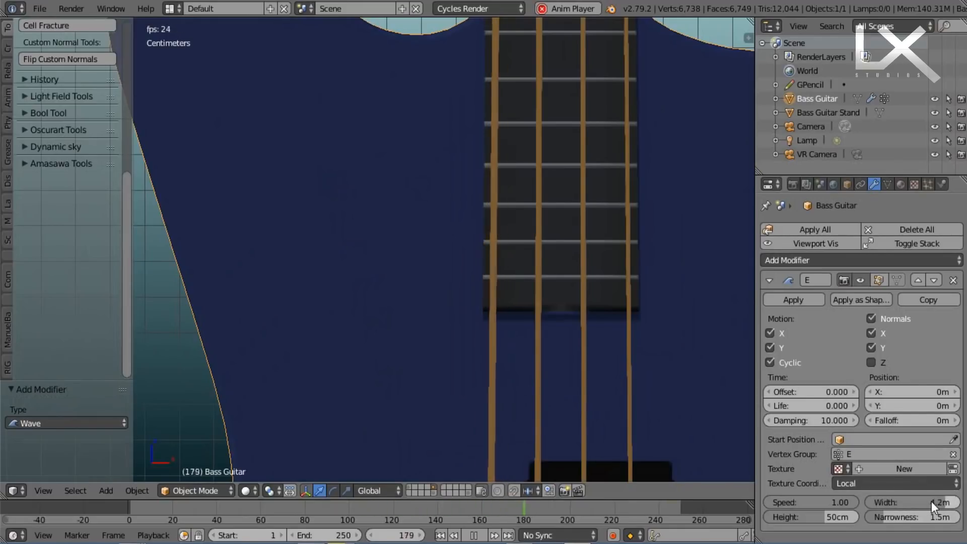
{"action": "left_click_drag", "start_coordinate": [939, 507], "coordinate": [891, 502]}
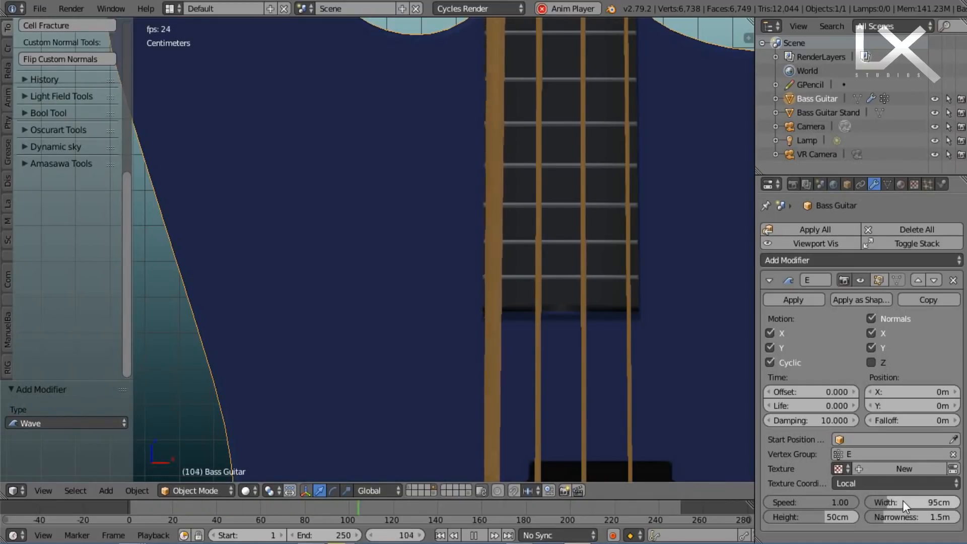
{"action": "left_click", "coordinate": [902, 500]}
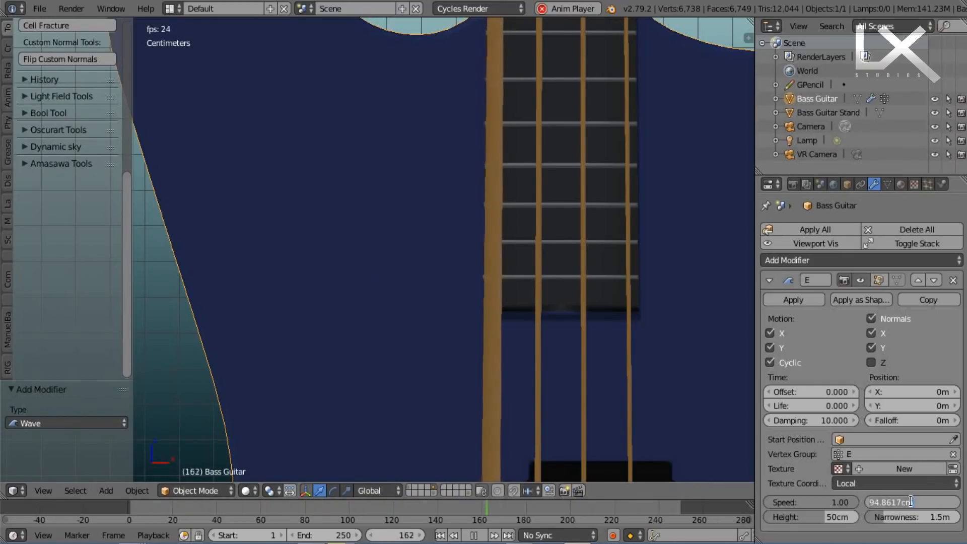
{"action": "type", "text": "1"}
{"action": "key", "text": "Return"}
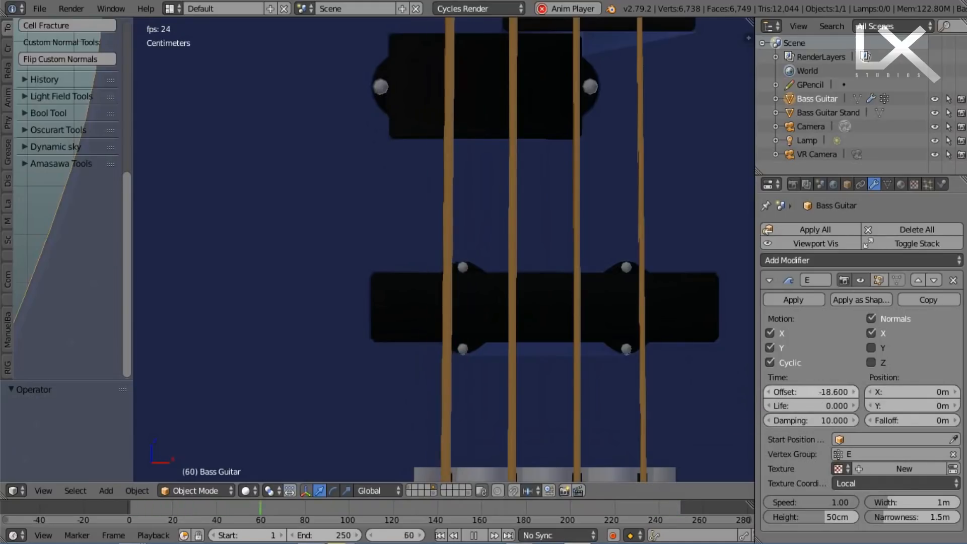
- Set the E Wave modifier's time offset to -20
{"action": "left_click", "coordinate": [812, 392]}
{"action": "type", "text": "-20"}
{"action": "key", "text": "Return"}
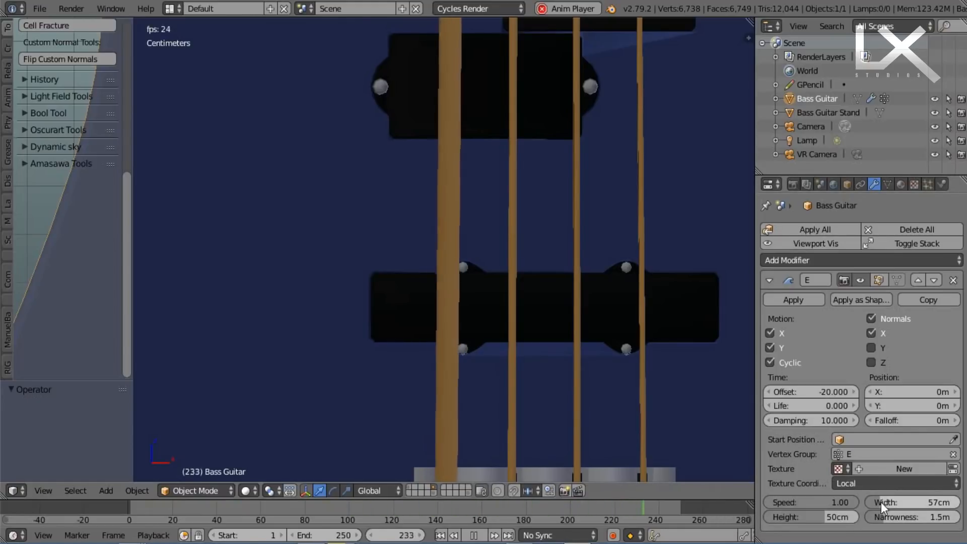
- Set the E Wave modifier's width to 1 m, height to 20 cm and narrowness to 1.7 m
{"action": "left_click", "coordinate": [896, 503]}
{"action": "type", "text": "1"}
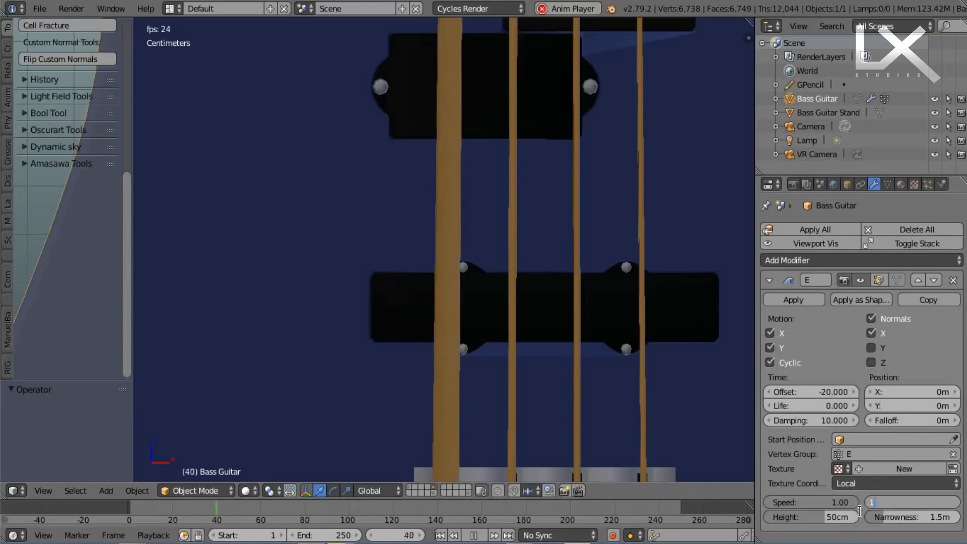
{"action": "key", "text": "Return"}
{"action": "mouse_move", "coordinate": [840, 519]}
{"action": "left_mouse_down"}
{"action": "mouse_move", "coordinate": [812, 516]}
{"action": "mouse_move", "coordinate": [821, 518]}
{"action": "left_mouse_up"}
{"action": "scroll", "coordinate": [497, 263], "scroll_direction": "up", "scroll_amount": 4}
{"action": "scroll", "coordinate": [445, 368], "scroll_direction": "down", "scroll_amount": 4}
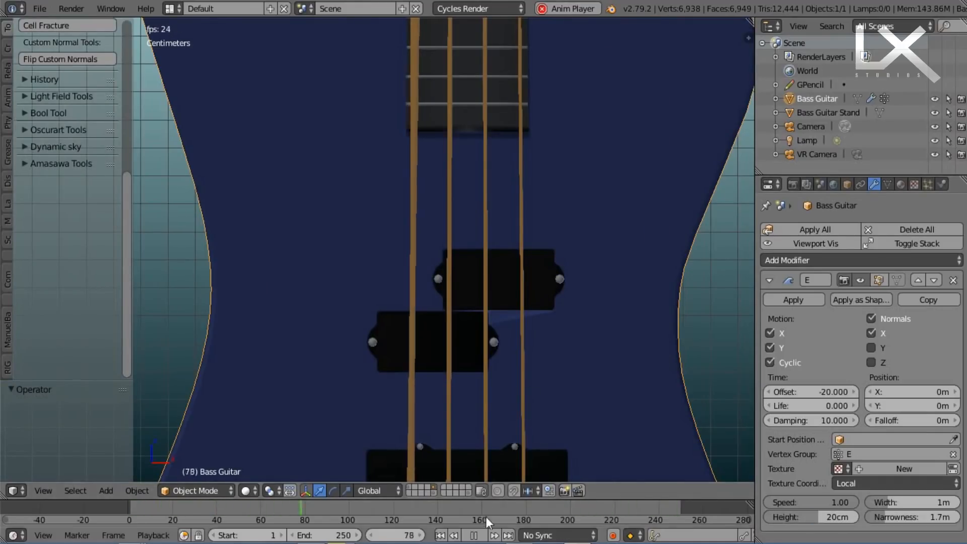
- Stop the animation and save the file over the existing one
{"action": "key", "text": "alt+a"}
{"action": "key", "text": "ctrl+s"}
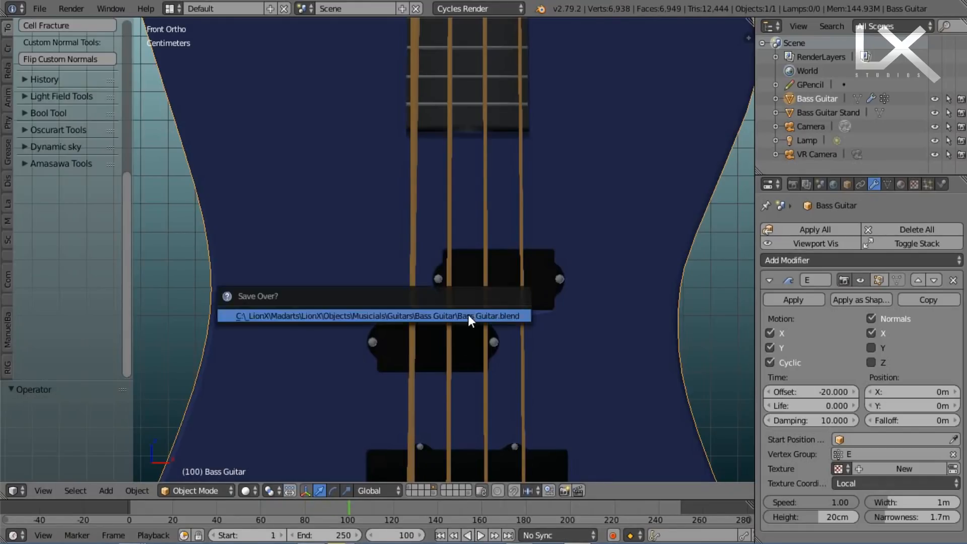
{"action": "left_click", "coordinate": [469, 316]}
- Duplicate the E Wave modifier, rename the copy A and restrict it to vertex group A
{"action": "left_click", "coordinate": [769, 281]}
{"action": "left_click", "coordinate": [768, 281]}
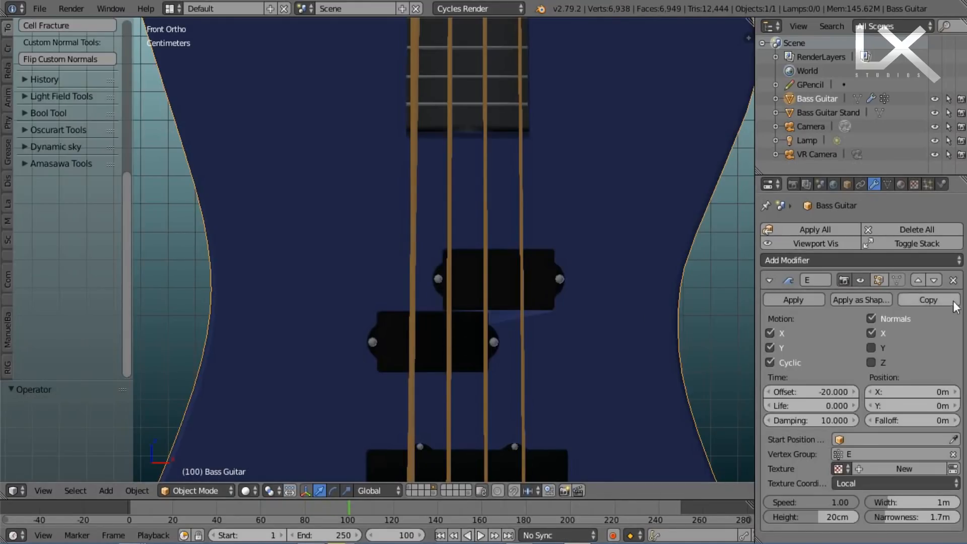
{"action": "left_click", "coordinate": [929, 299]}
{"action": "left_click", "coordinate": [769, 280]}
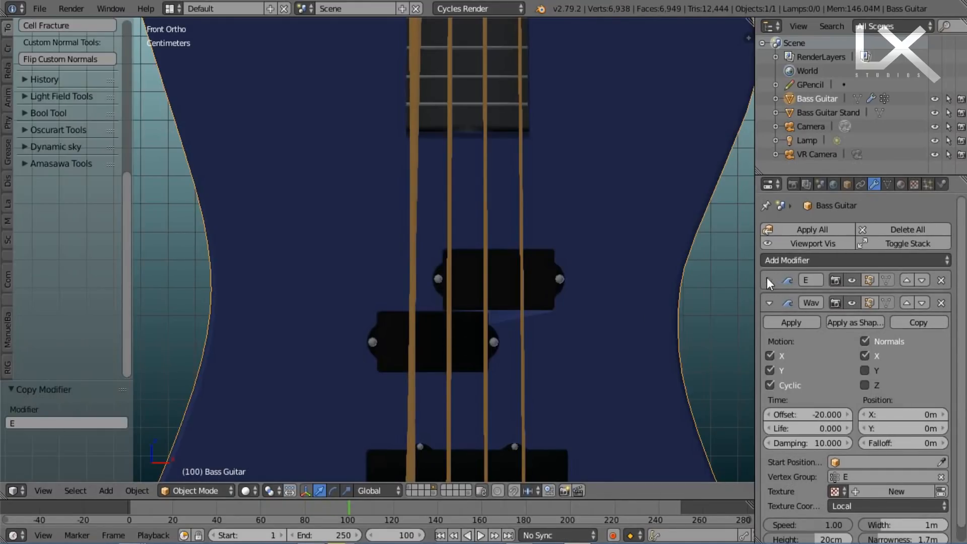
{"action": "left_click", "coordinate": [811, 303]}
{"action": "left_click", "coordinate": [855, 476]}
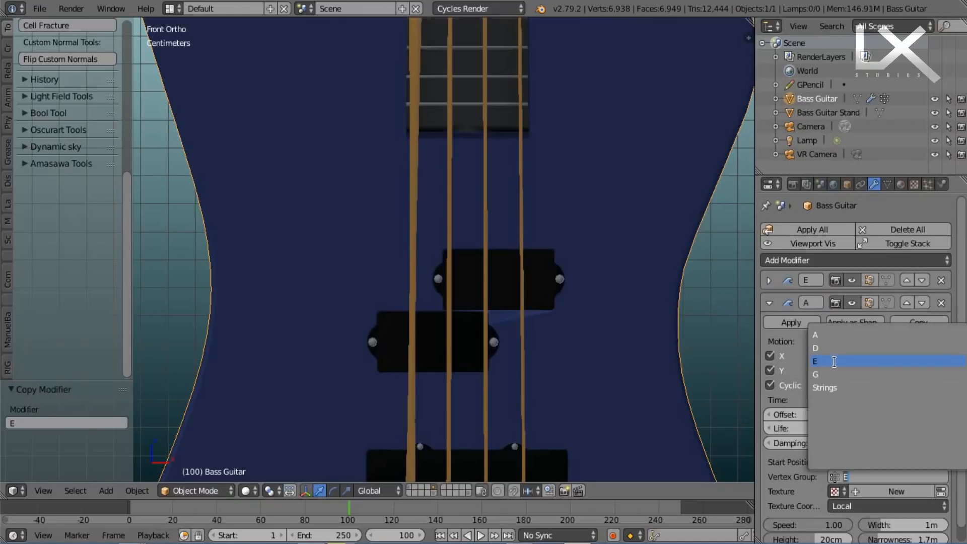
{"action": "left_click", "coordinate": [832, 336]}
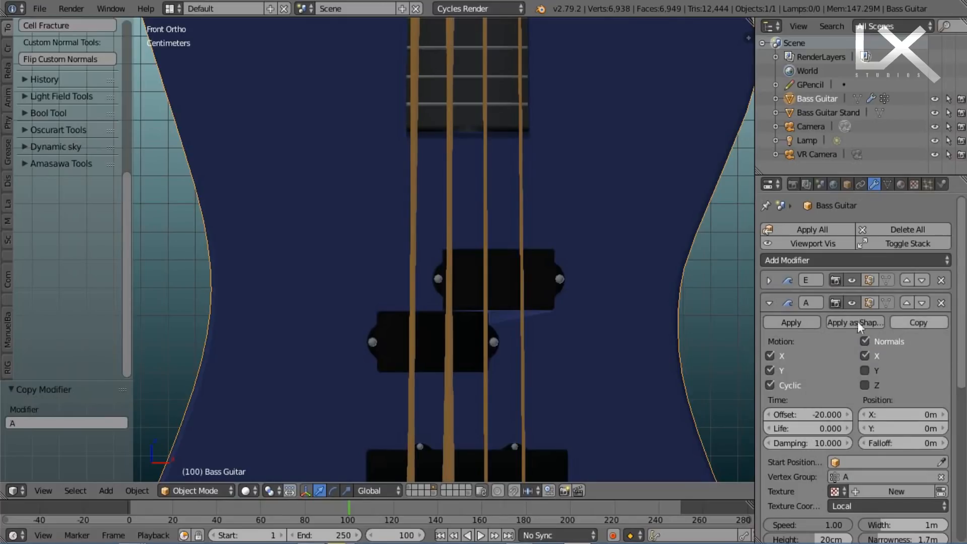
- Rename the copy of the A Wave modifier as D and restrict it to vertex group D
{"action": "left_click", "coordinate": [770, 303]}
{"action": "left_click", "coordinate": [815, 325]}
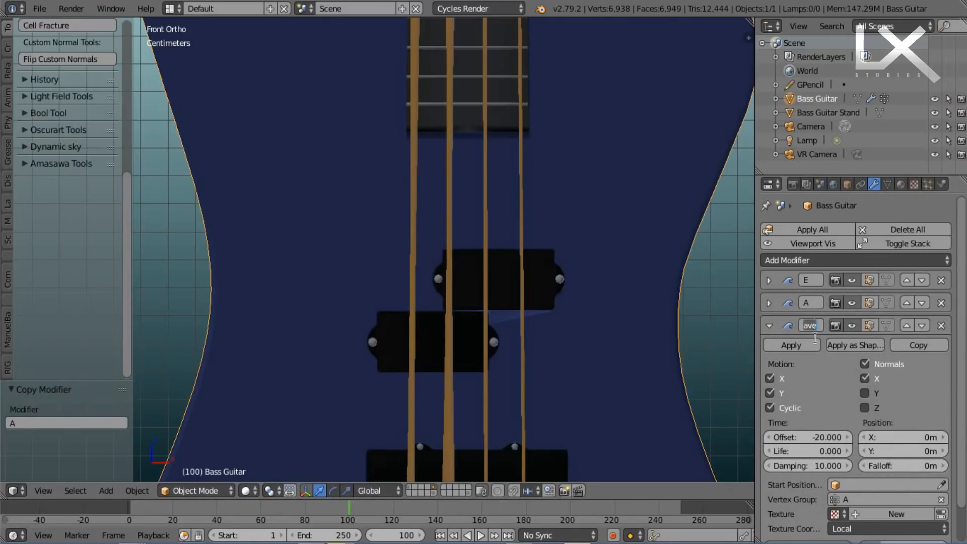
{"action": "left_click", "coordinate": [878, 498]}
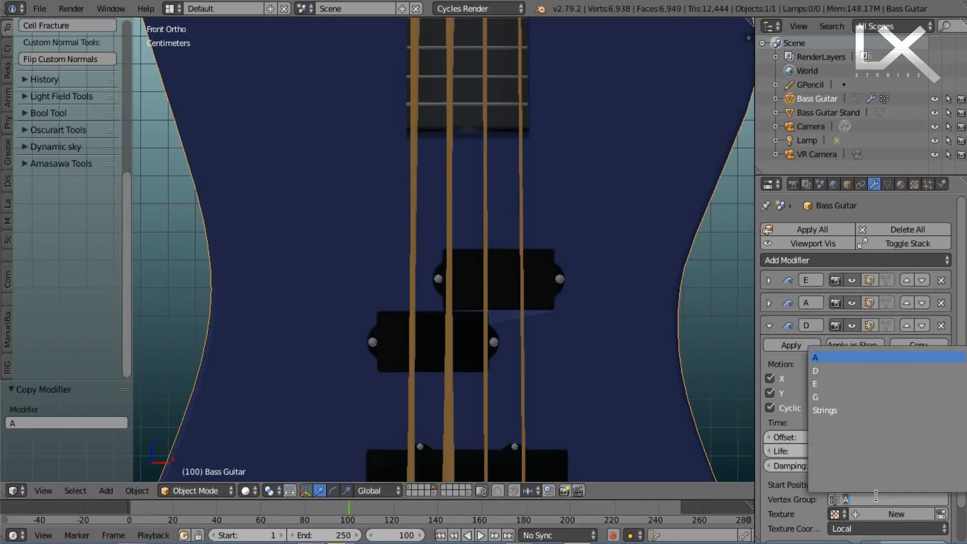
{"action": "left_click", "coordinate": [821, 370]}
- Duplicate the D Wave modifier as G, restrict it to vertex group G, and save the file over the existing one
{"action": "left_click", "coordinate": [926, 344]}
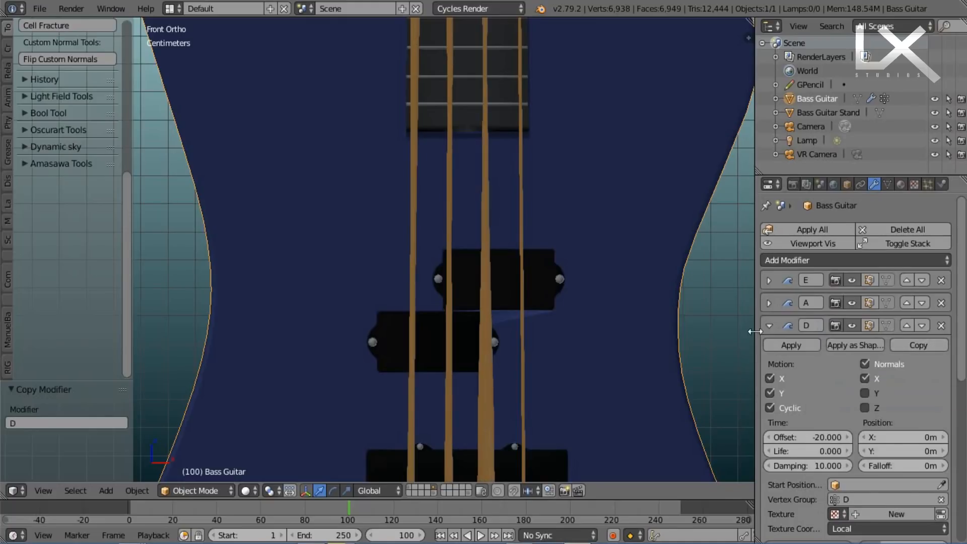
{"action": "left_click", "coordinate": [767, 325]}
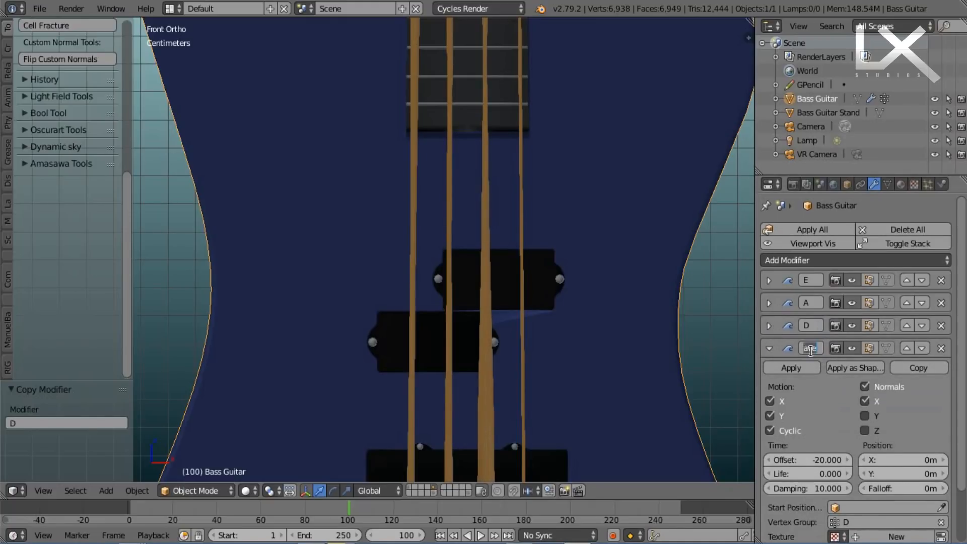
{"action": "left_click", "coordinate": [889, 522]}
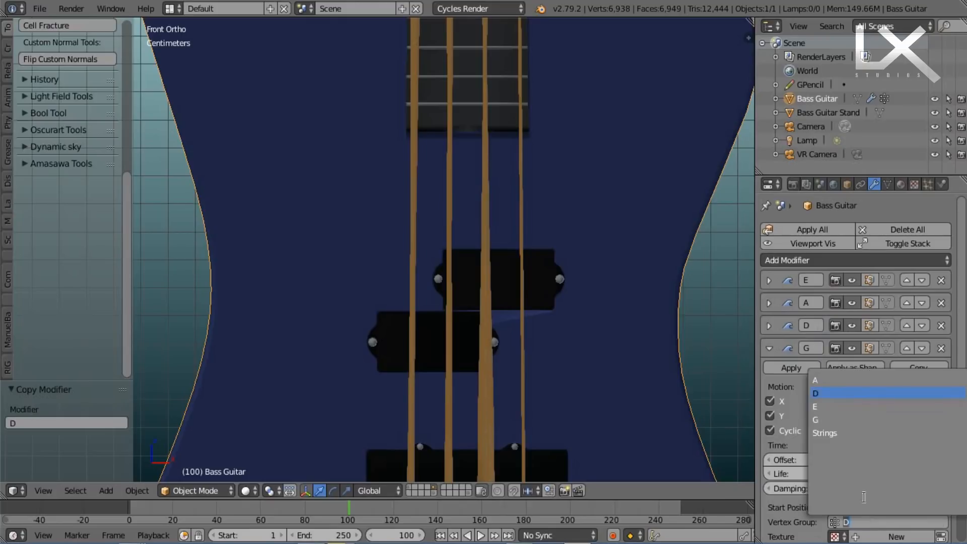
{"action": "left_click", "coordinate": [819, 383]}
{"action": "left_click", "coordinate": [769, 348]}
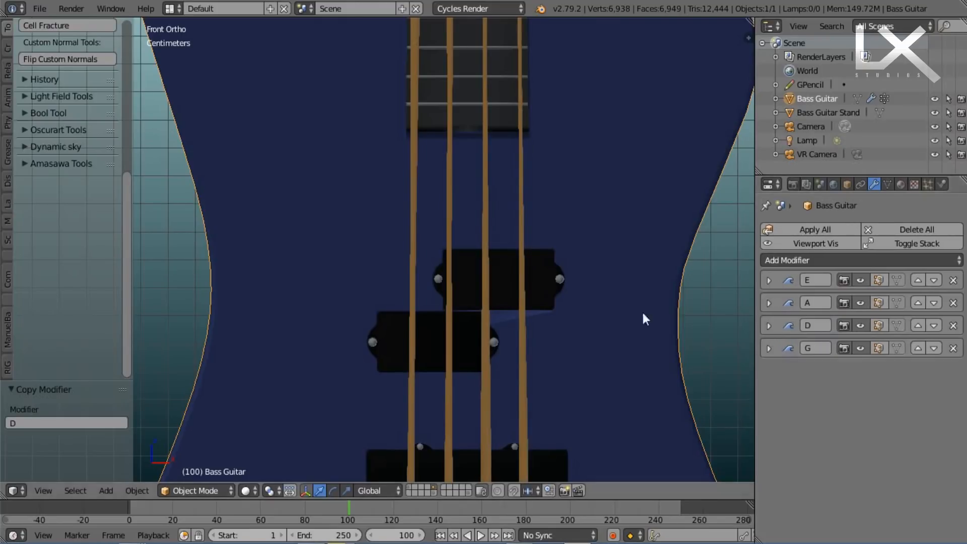
{"action": "key", "text": "ctrl+s"}
{"action": "left_click", "coordinate": [452, 225]}
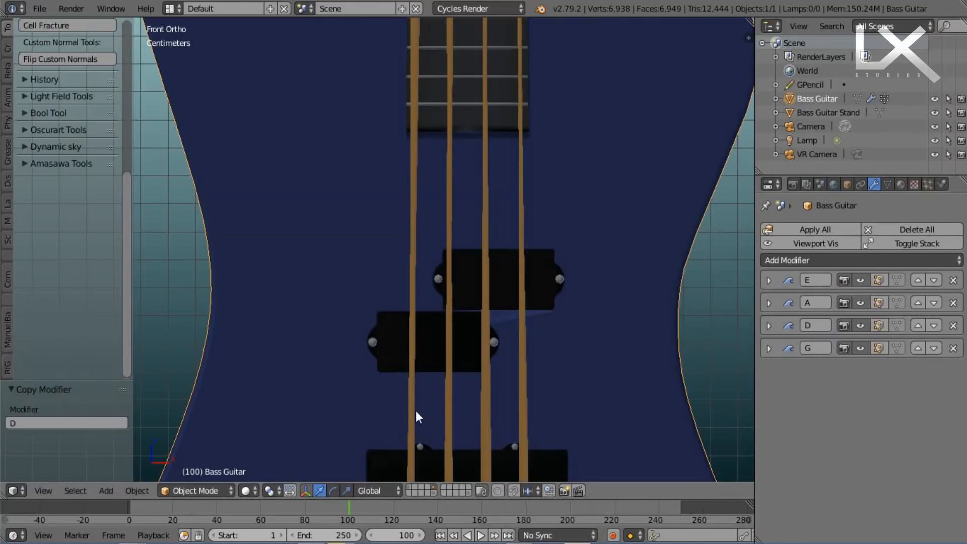
- Play the animation to inspect all four strings from several angles, and save the file over the existing one
{"action": "left_click", "coordinate": [487, 537]}
{"action": "middle_click_drag", "start_coordinate": [507, 174], "coordinate": [440, 300]}
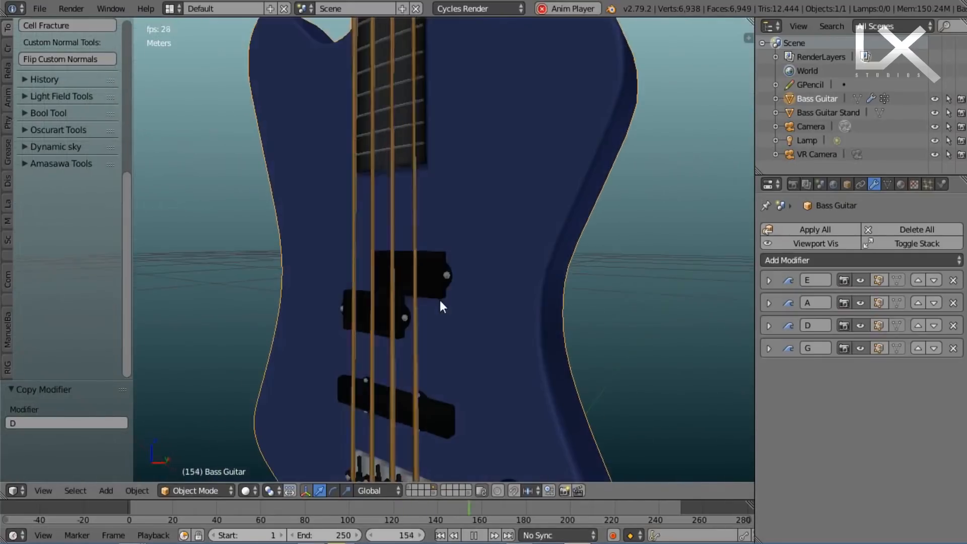
{"action": "scroll", "coordinate": [455, 158], "scroll_direction": "up", "scroll_amount": 3}
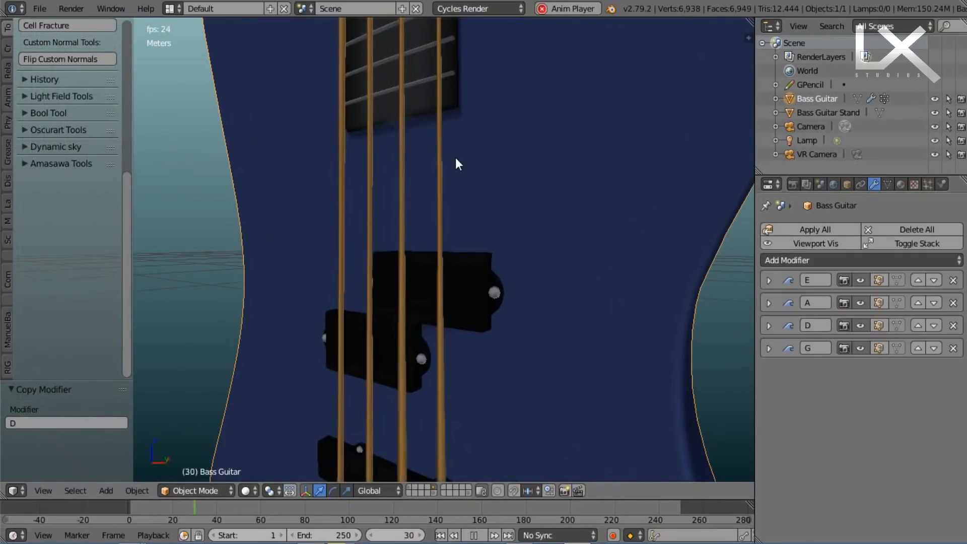
{"action": "middle_click_drag", "start_coordinate": [412, 249], "coordinate": [472, 276]}
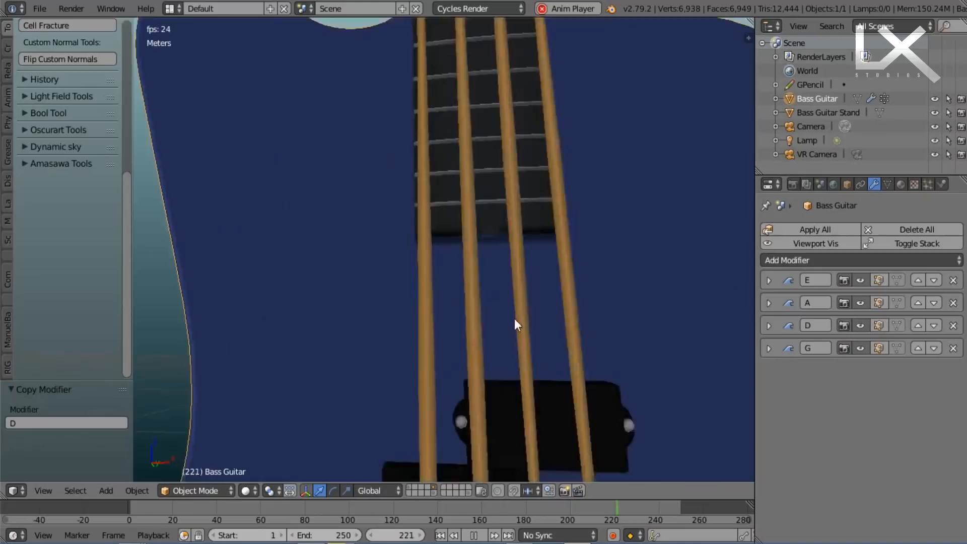
{"action": "middle_click_drag", "start_coordinate": [515, 318], "coordinate": [484, 270], "text": "shift"}
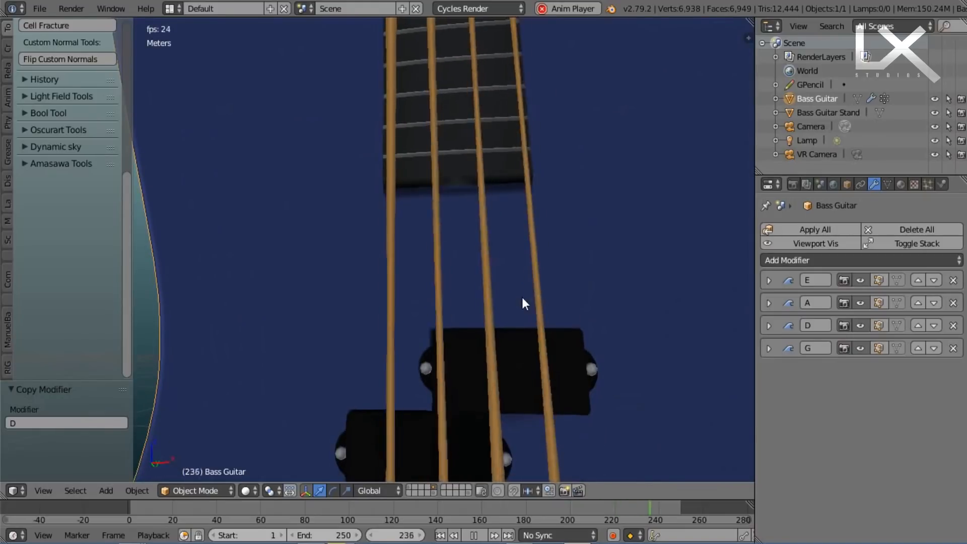
{"action": "key", "text": "ctrl+s"}
{"action": "left_click", "coordinate": [523, 298]}
- Collapse the E Wave modifier and examine the Narrowness (E) driver's bone variable and its Generator modifier coefficients
{"action": "scroll", "coordinate": [523, 298], "scroll_direction": "down", "scroll_amount": 3}
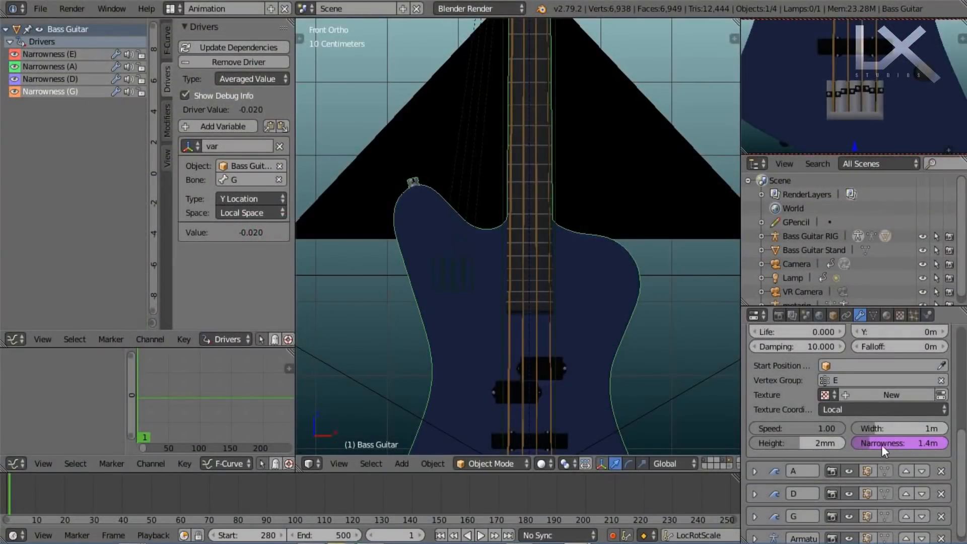
{"action": "scroll", "coordinate": [899, 449], "scroll_direction": "up", "scroll_amount": 8}
{"action": "left_click", "coordinate": [755, 381]}
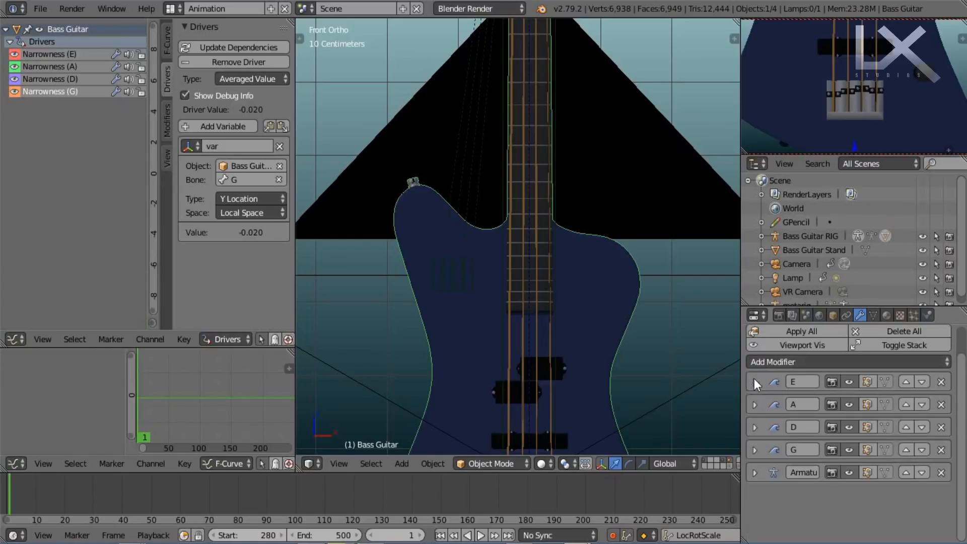
{"action": "left_click", "coordinate": [49, 55]}
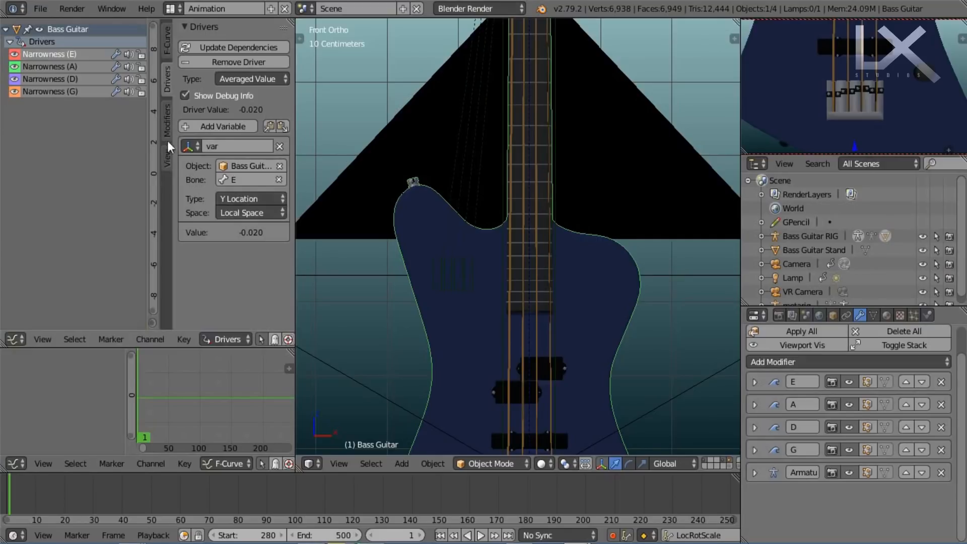
{"action": "left_click", "coordinate": [166, 121]}
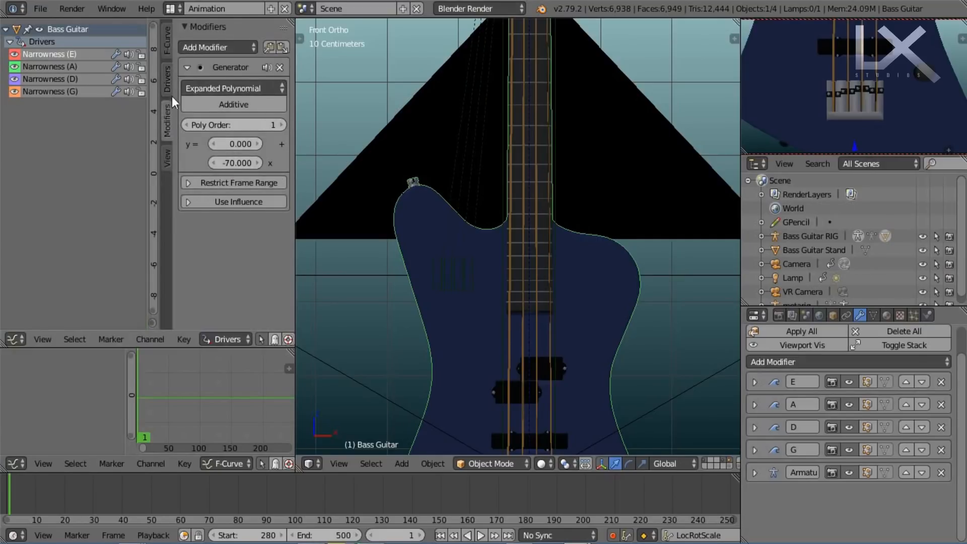
{"action": "left_click", "coordinate": [168, 81]}
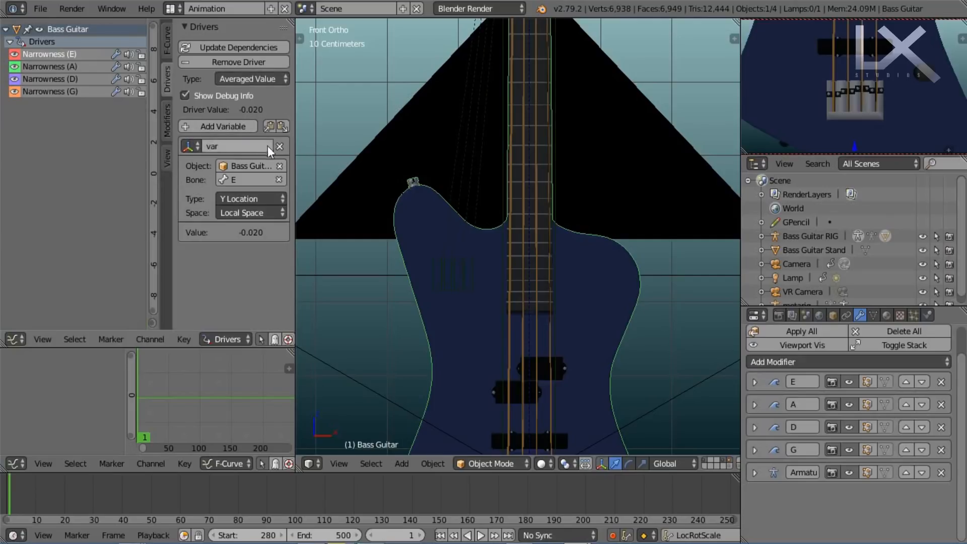
{"action": "left_click", "coordinate": [168, 121]}
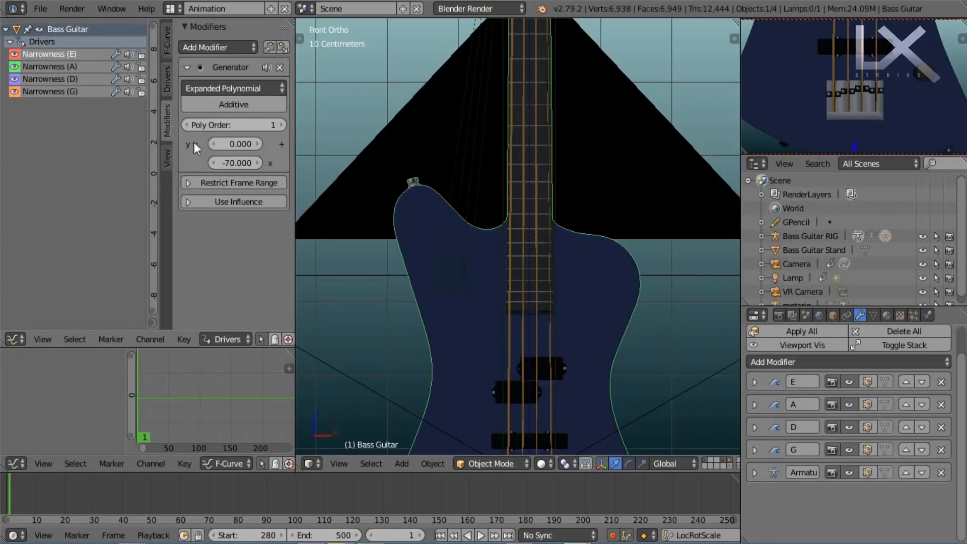
- Examine the bone variables and Generator settings of the Narrowness drivers for A, D and G
{"action": "left_click", "coordinate": [62, 66]}
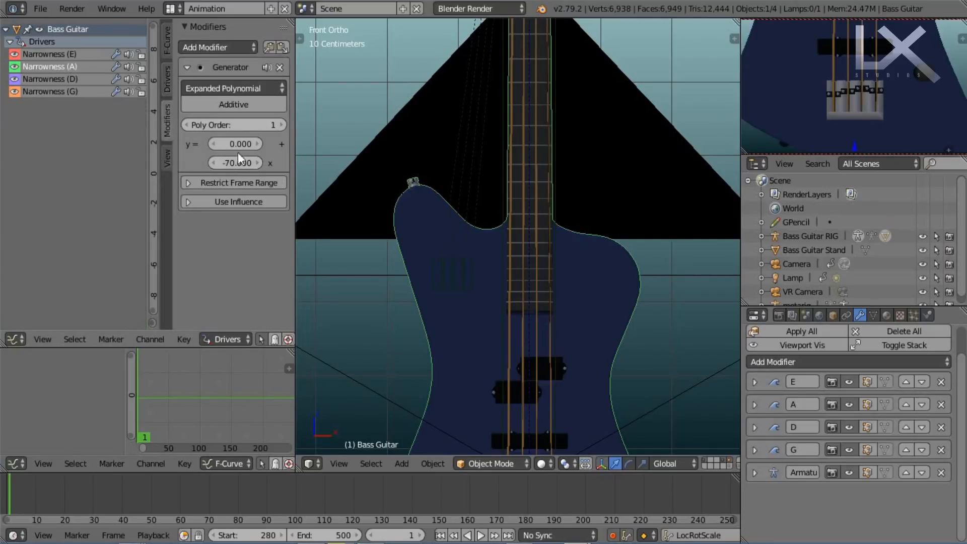
{"action": "left_click", "coordinate": [166, 86]}
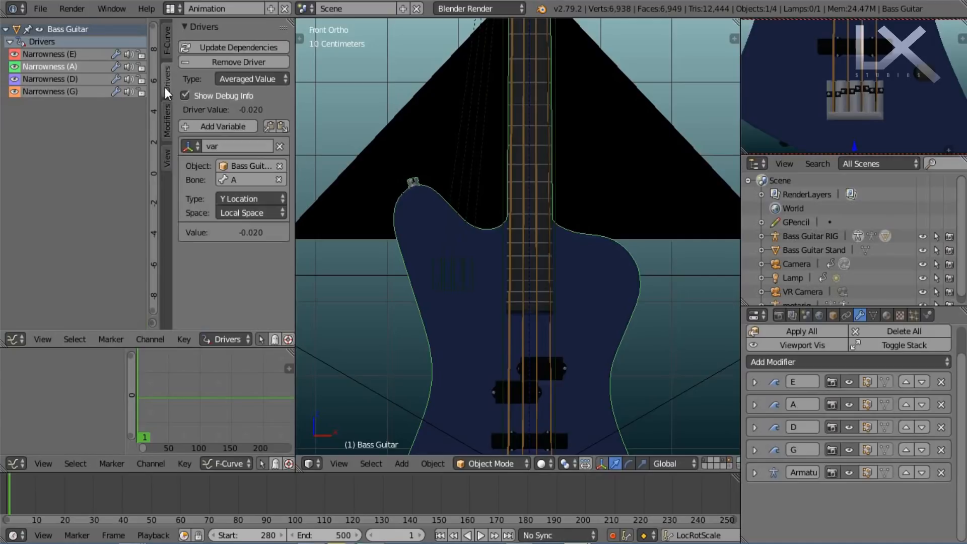
{"action": "left_click", "coordinate": [78, 79]}
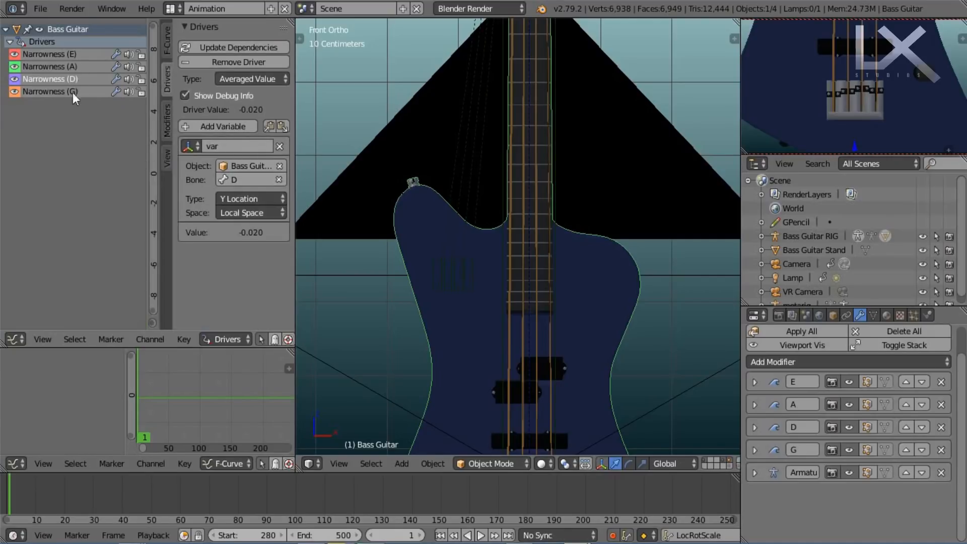
{"action": "left_click", "coordinate": [164, 136]}
{"action": "left_click", "coordinate": [167, 81]}
{"action": "left_click", "coordinate": [62, 91]}
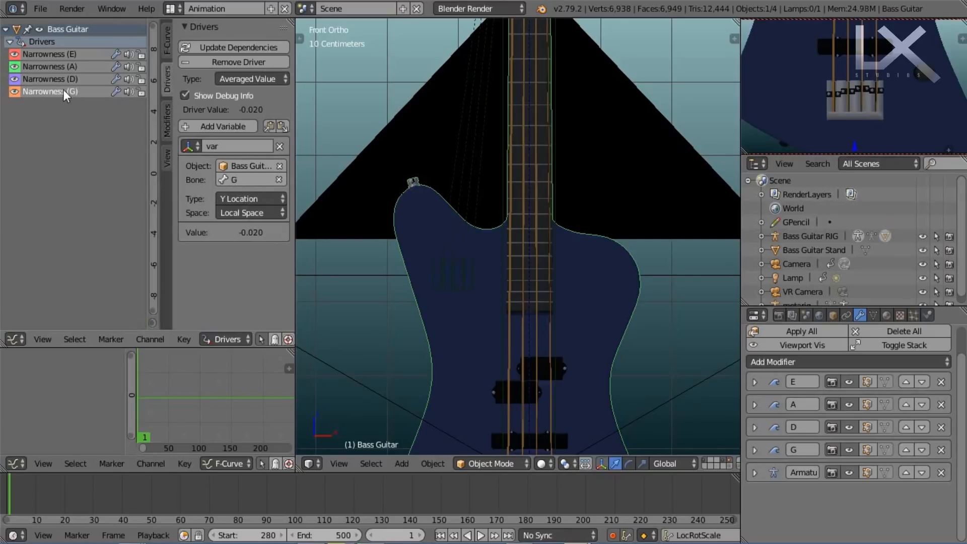
{"action": "left_click", "coordinate": [168, 122]}
{"action": "left_click", "coordinate": [168, 83]}
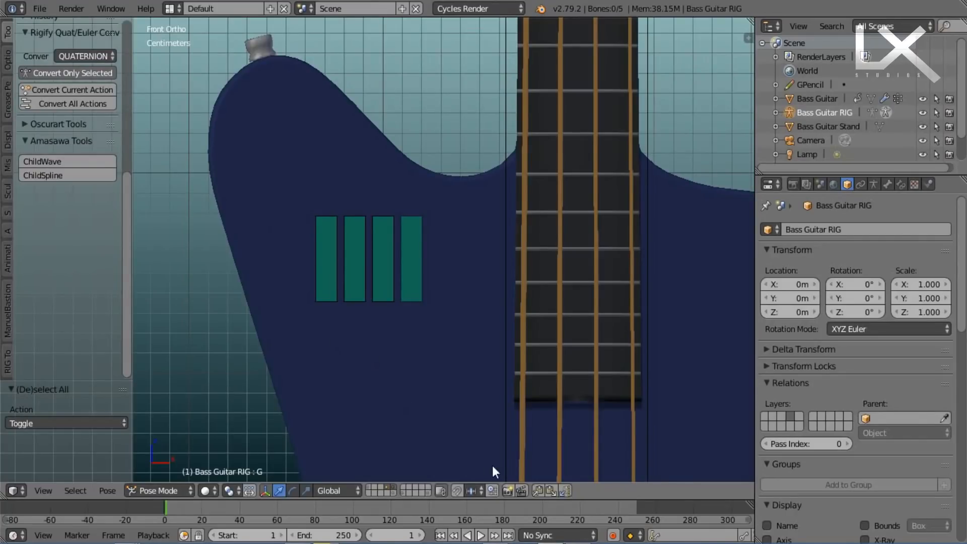
- Start animation playback and lower the E control bone about 3.2 cm along the global Z axis
{"action": "left_click", "coordinate": [481, 536]}
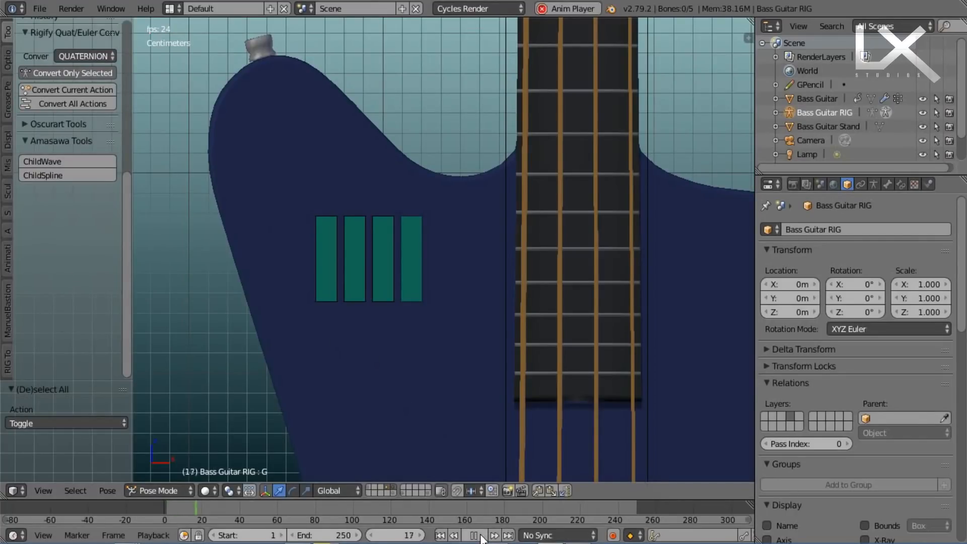
{"action": "left_click", "coordinate": [326, 289]}
{"action": "left_click", "coordinate": [325, 261]}
{"action": "left_click_drag", "start_coordinate": [325, 260], "coordinate": [329, 324]}
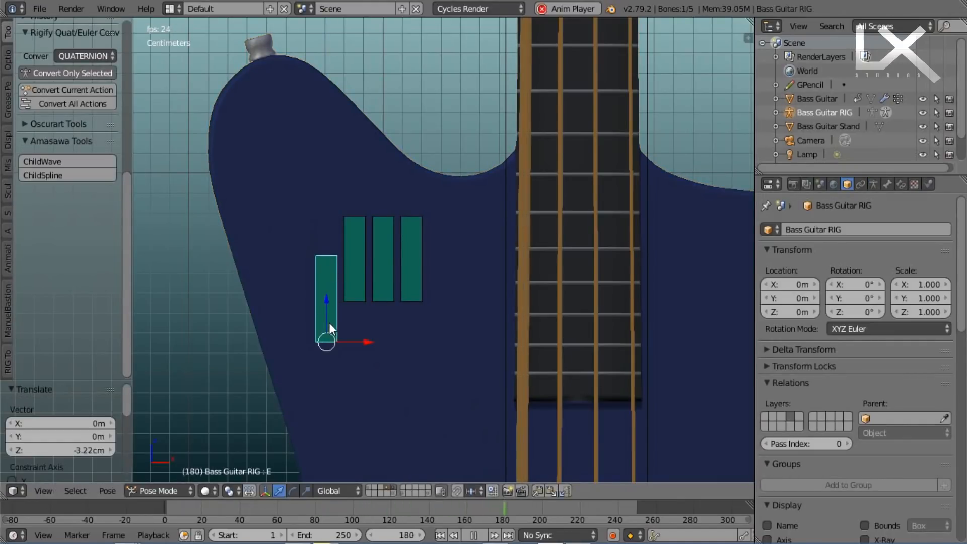
- Lower the A control bone about 3.1 cm and the D control bone about 2.3 cm along Z during playback
{"action": "left_click", "coordinate": [353, 259]}
{"action": "left_click", "coordinate": [347, 235]}
{"action": "left_click_drag", "start_coordinate": [352, 258], "coordinate": [356, 318]}
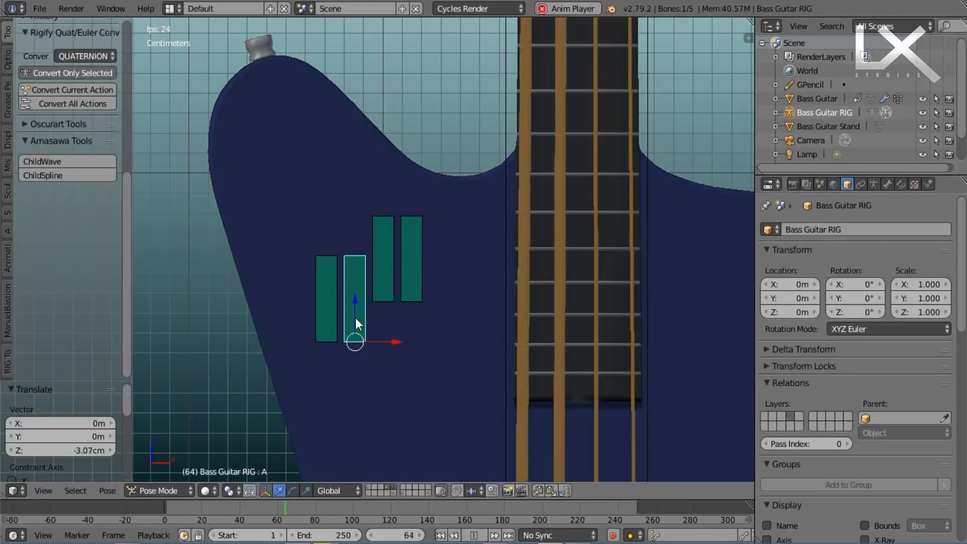
{"action": "left_click", "coordinate": [376, 231]}
{"action": "left_click_drag", "start_coordinate": [382, 255], "coordinate": [389, 302]}
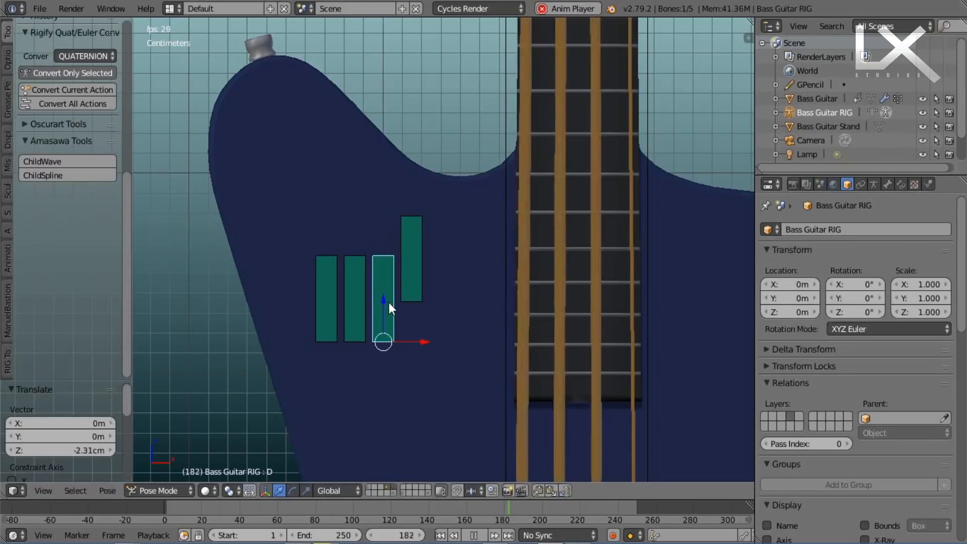
- Lower the G control bone about 2.6 cm along Z and select all bones of the rig
{"action": "left_click", "coordinate": [403, 237]}
{"action": "key", "text": "g"}
{"action": "key", "text": "z"}
{"action": "left_click", "coordinate": [420, 309]}
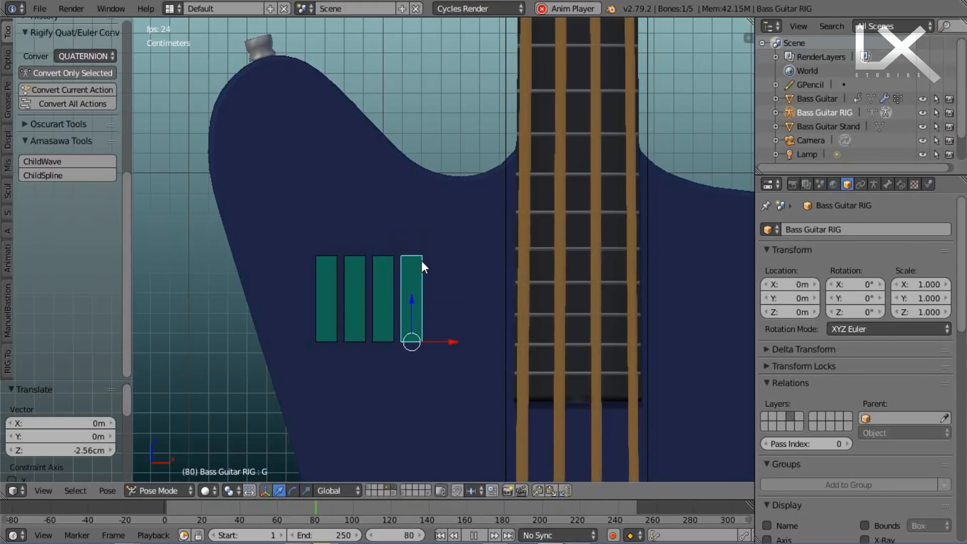
{"action": "key", "text": "a"}
{"action": "key", "text": "a"}
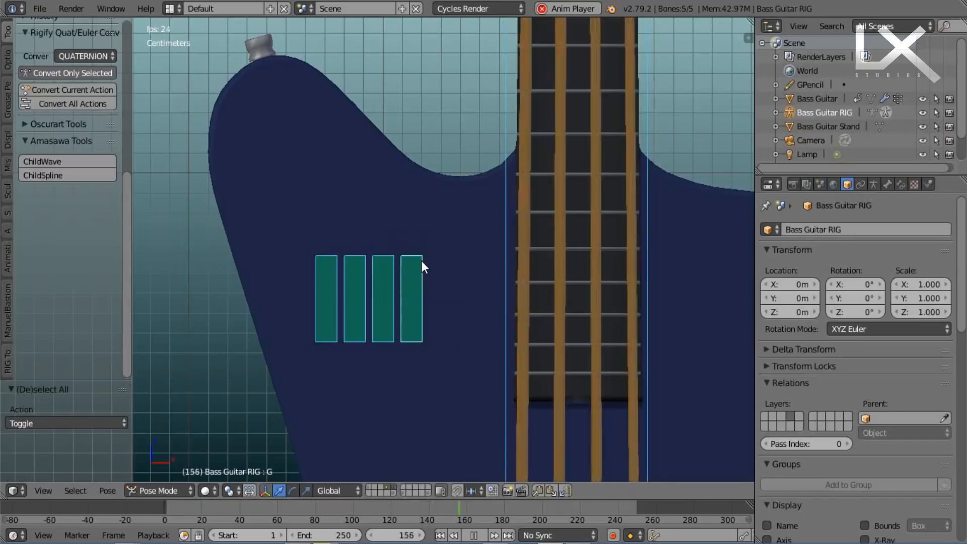